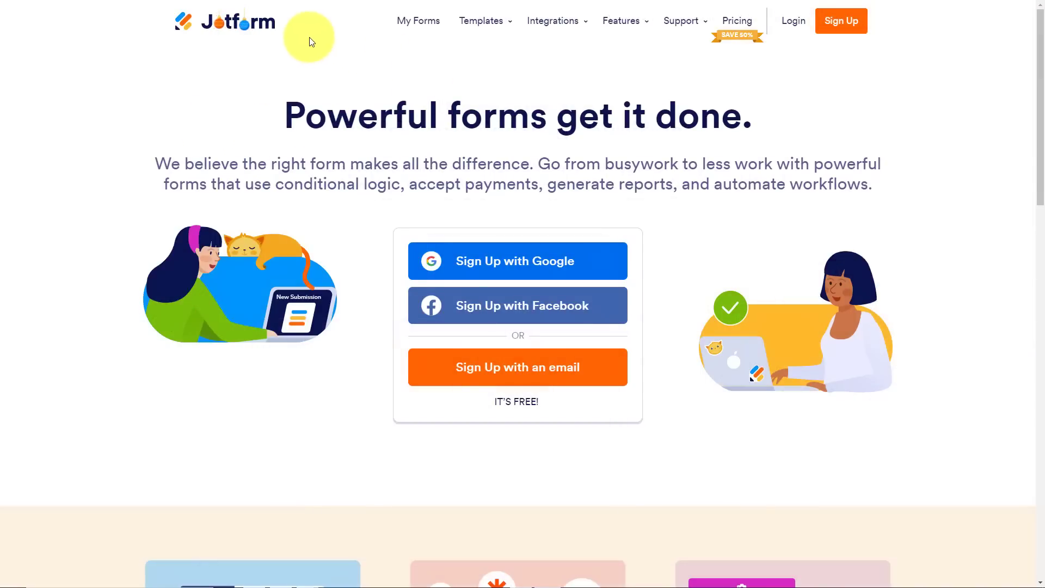
Bring up the Features menu in Jotform's top navigation to reach Jotform Apps
mouse_move(623, 32)
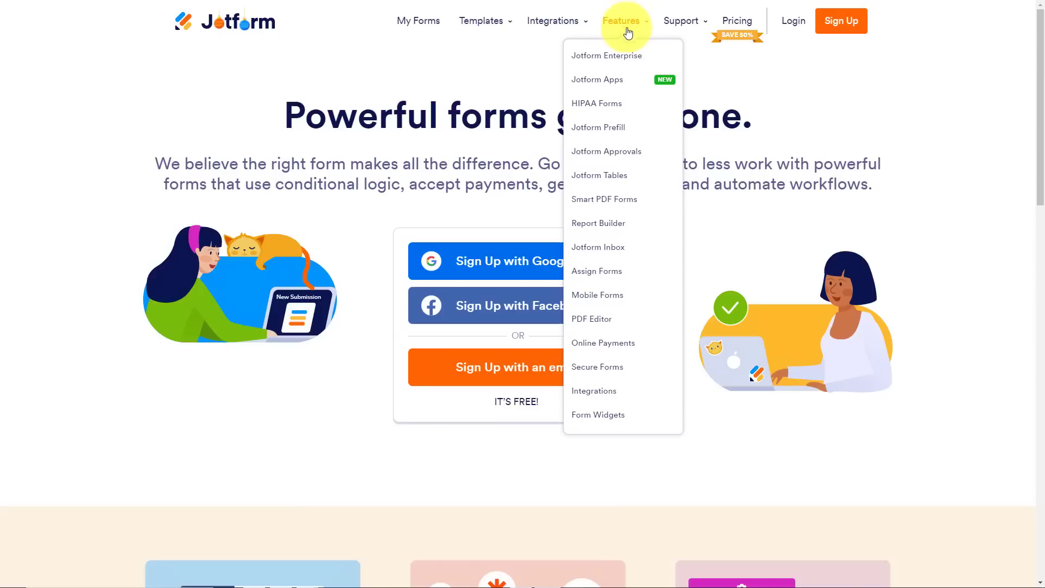
Start a new app to reach the Start From Scratch / Use Template choice
left_click(596, 82)
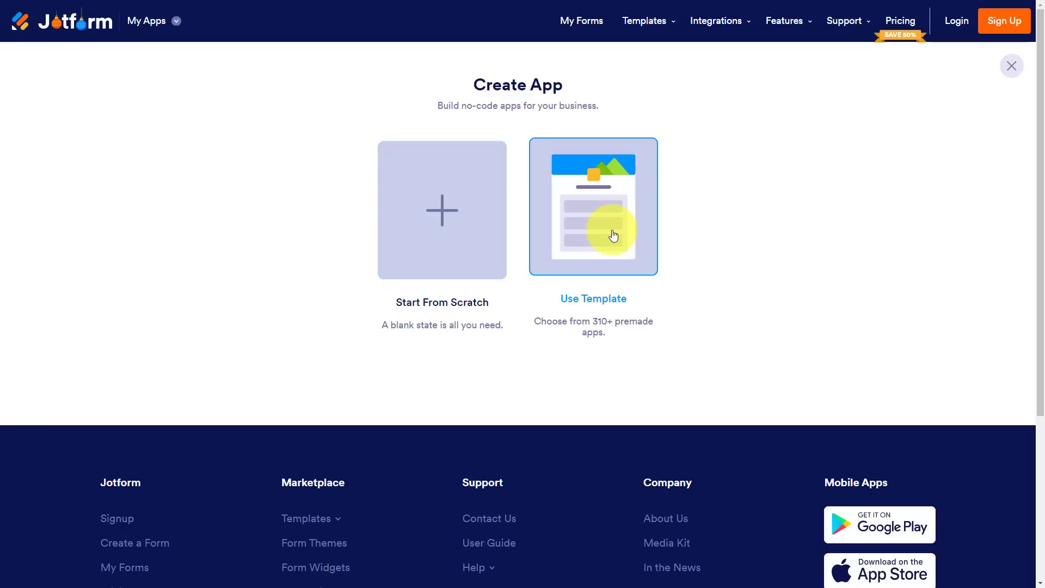
Choose Use Template and browse the app template gallery
left_click(613, 235)
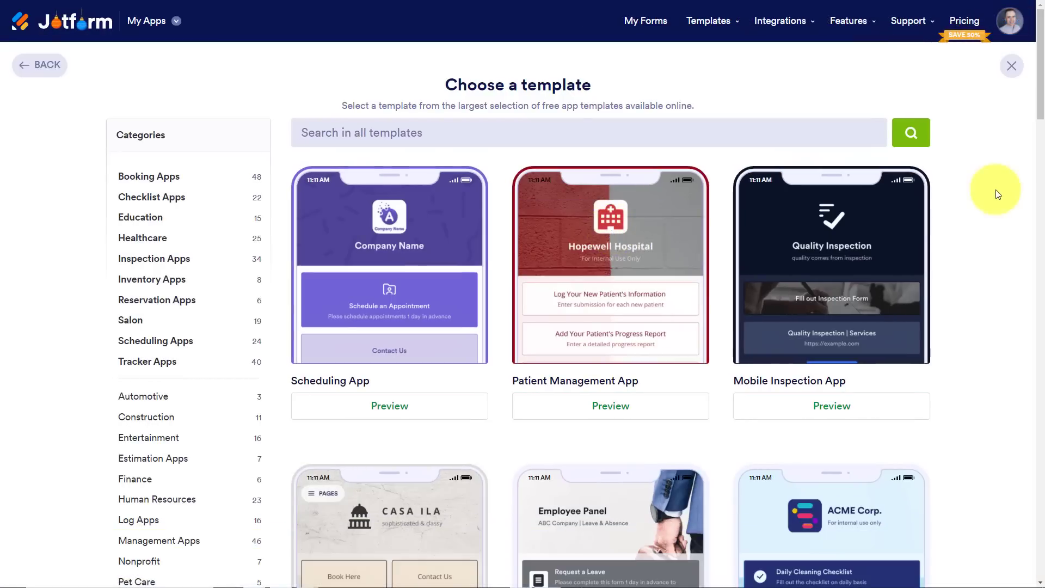
scroll(997, 194, "down", 14)
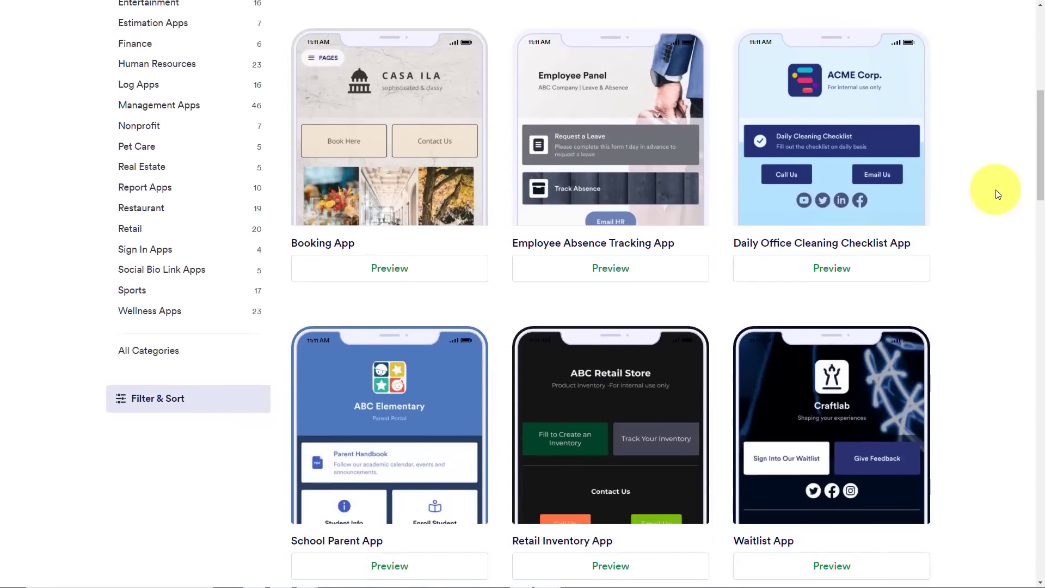
scroll(996, 191, "down", 15)
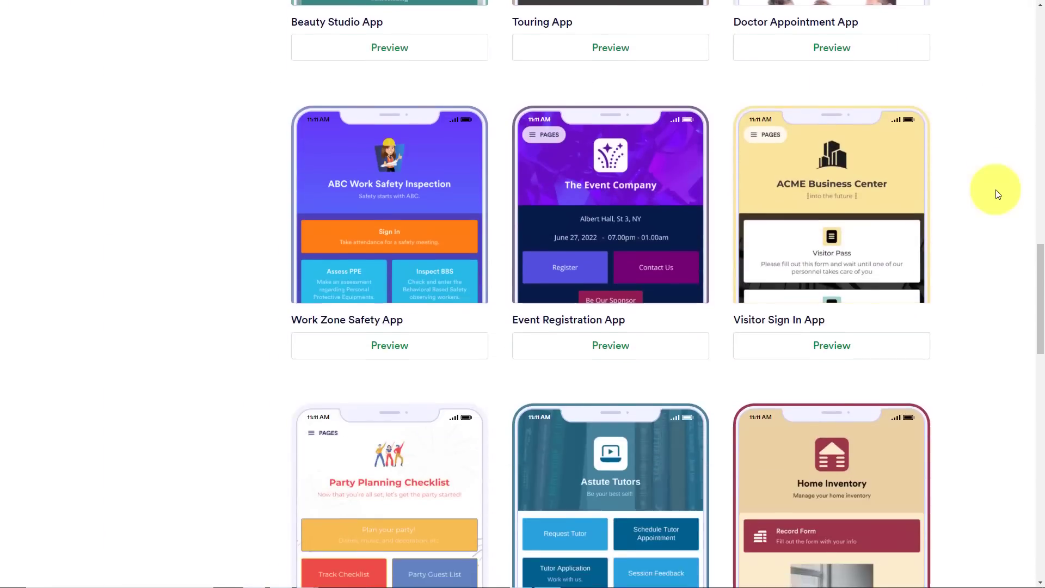
scroll(996, 195, "down", 9)
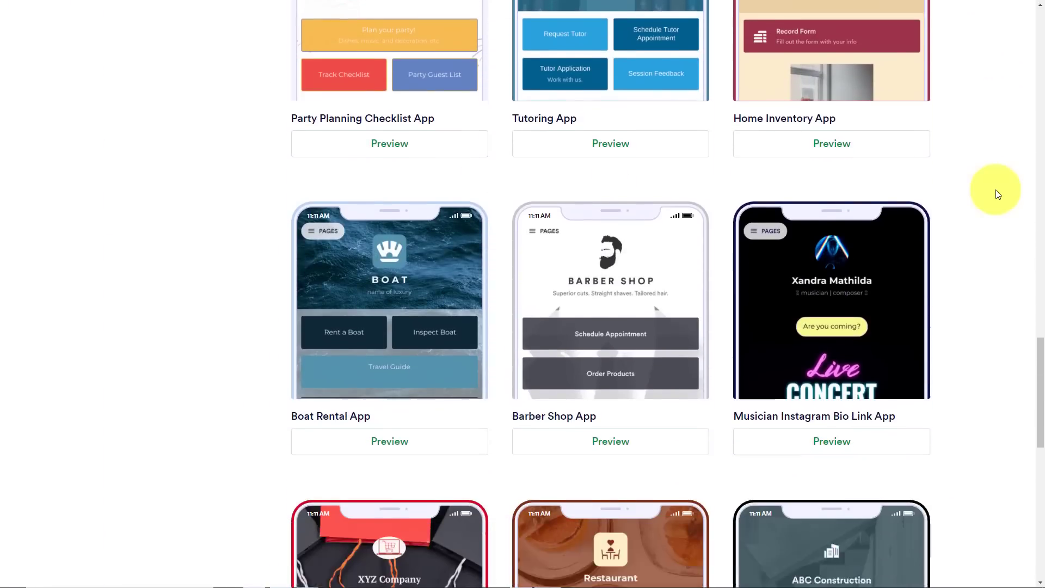
scroll(997, 194, "down", 2)
scroll(997, 194, "up", 19)
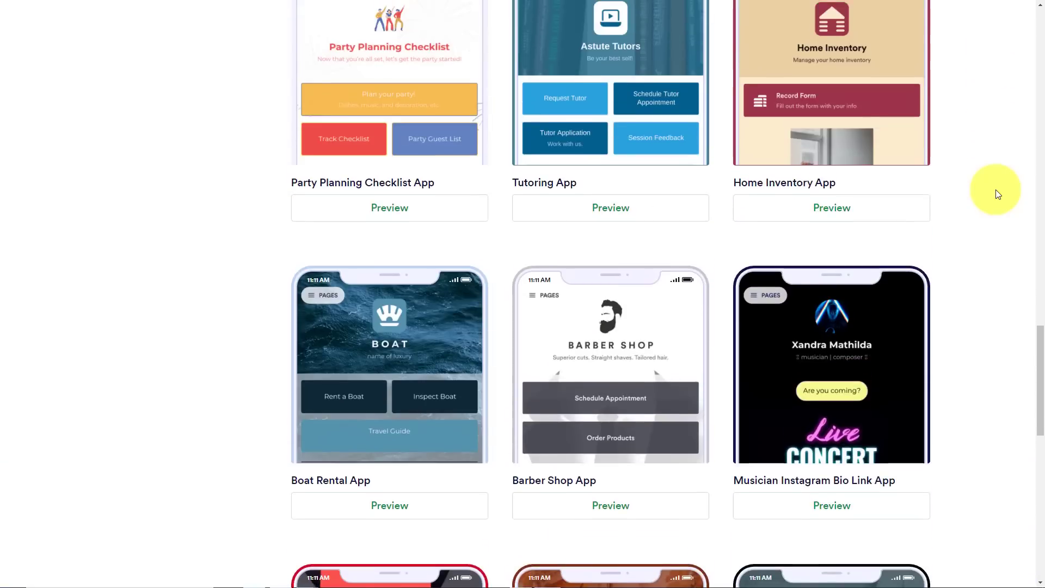
scroll(997, 194, "up", 9)
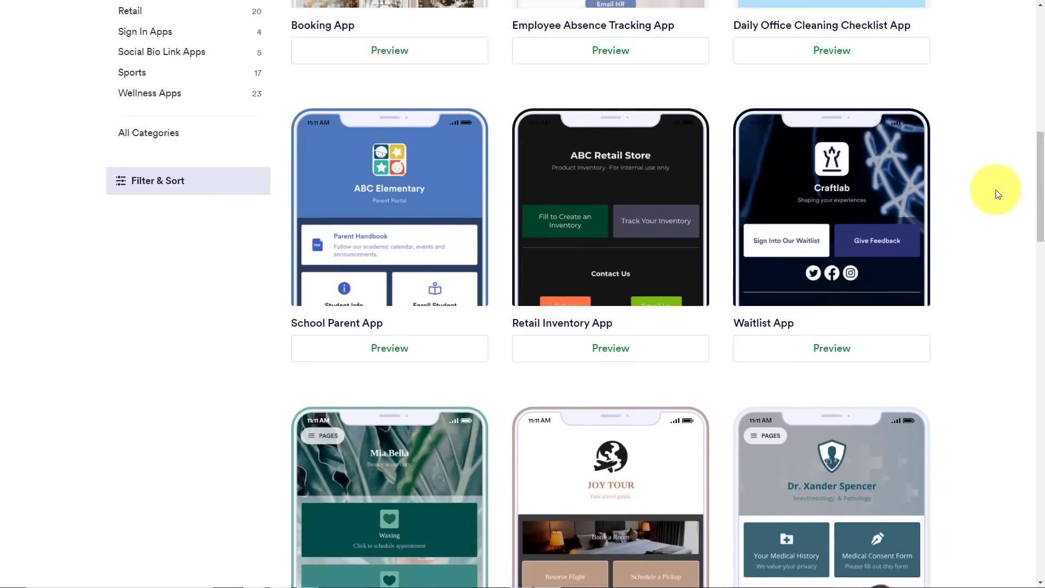
scroll(997, 194, "down", 9)
scroll(997, 195, "down", 13)
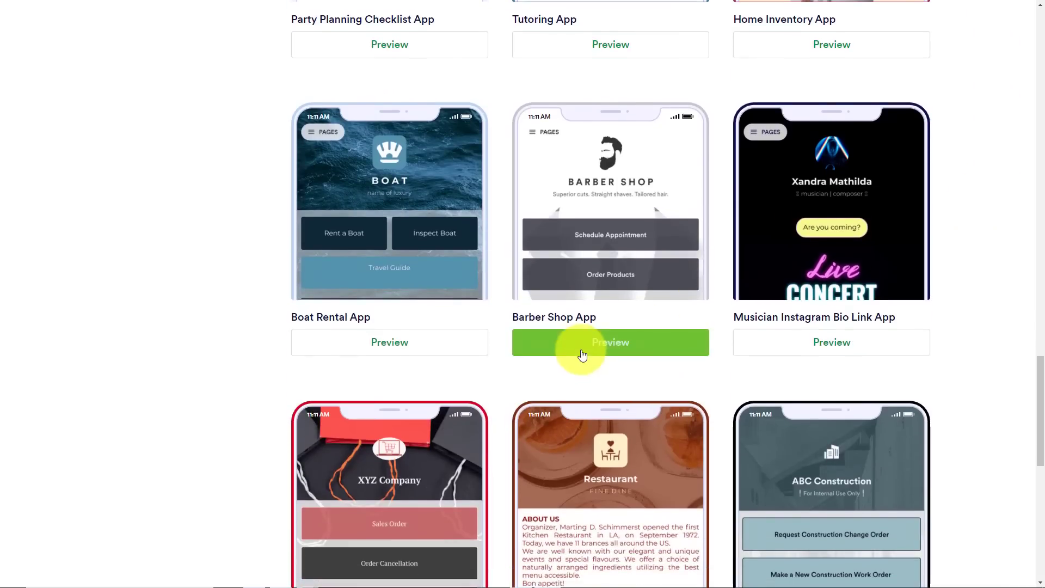
Preview the Barber Shop App, try Schedule Appointment, then return to its home screen
left_click(597, 346)
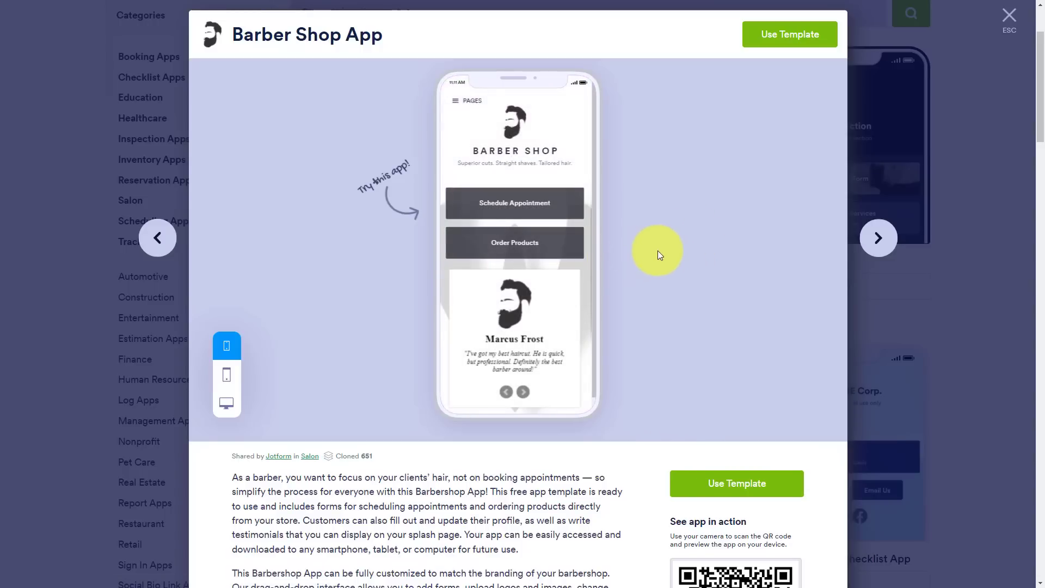
scroll(553, 245, "down", 1)
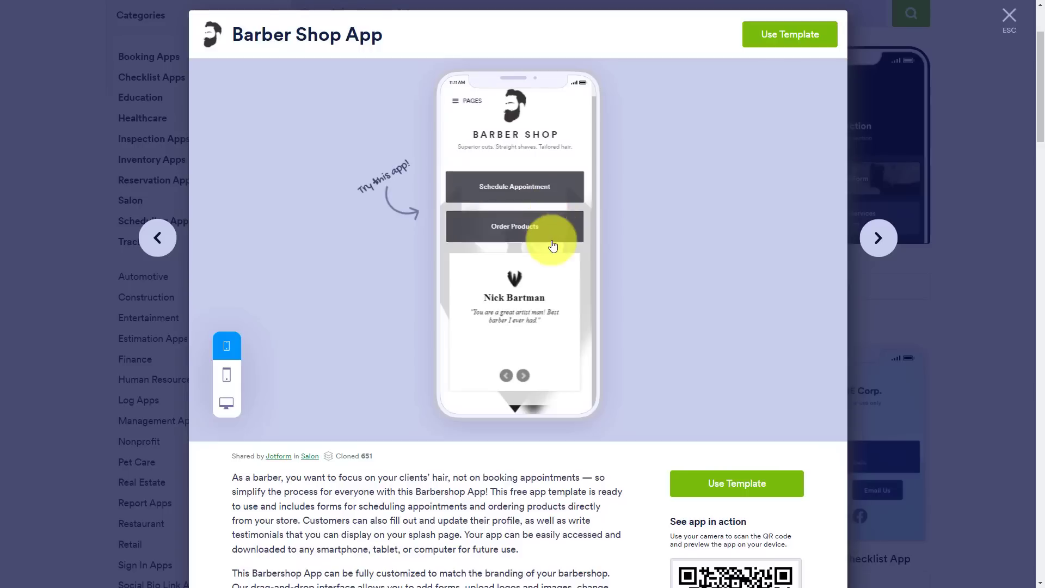
scroll(590, 236, "up", 1)
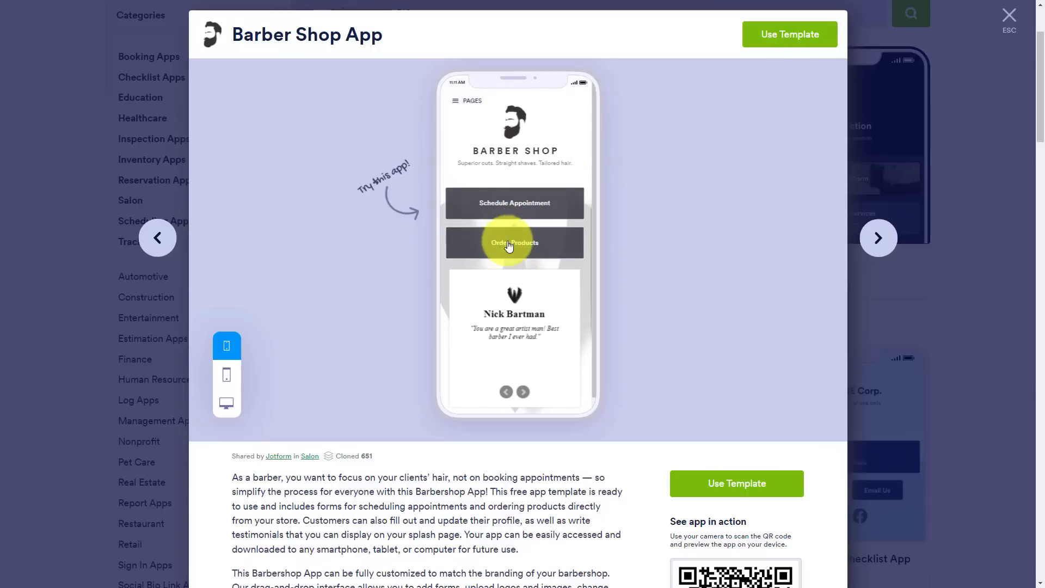
left_click(510, 204)
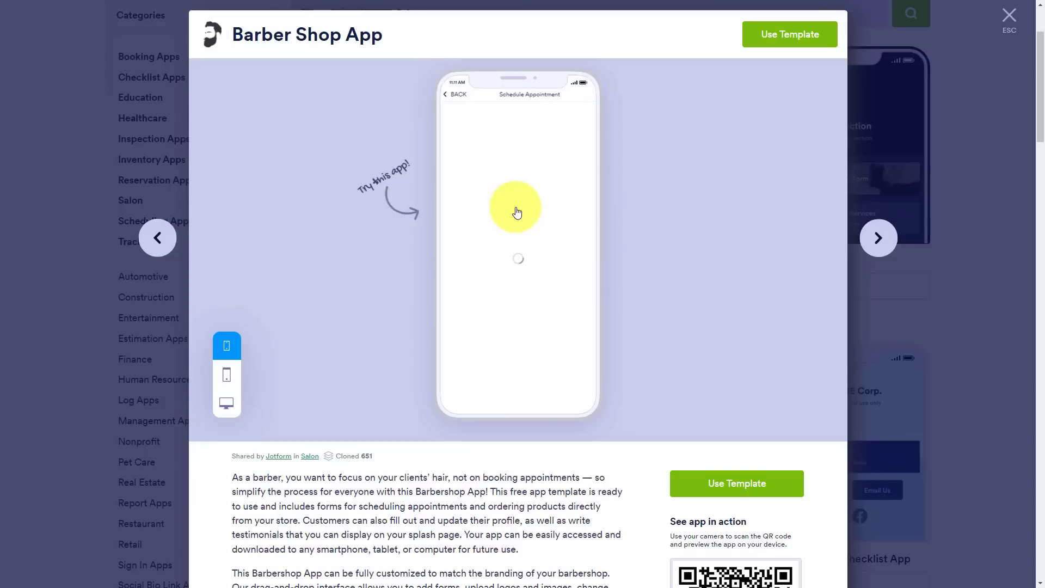
scroll(528, 220, "down", 10)
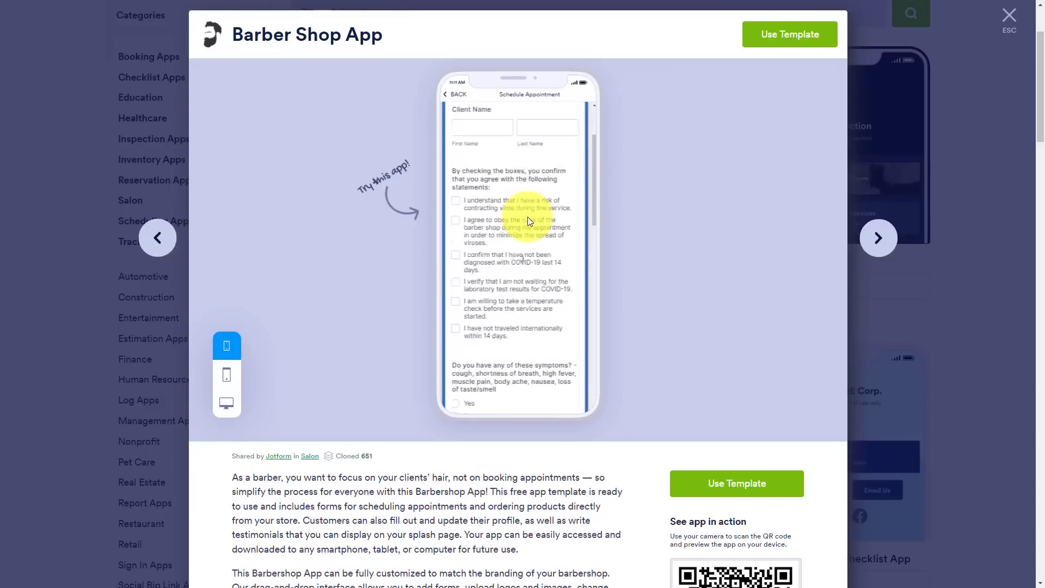
scroll(526, 218, "up", 3)
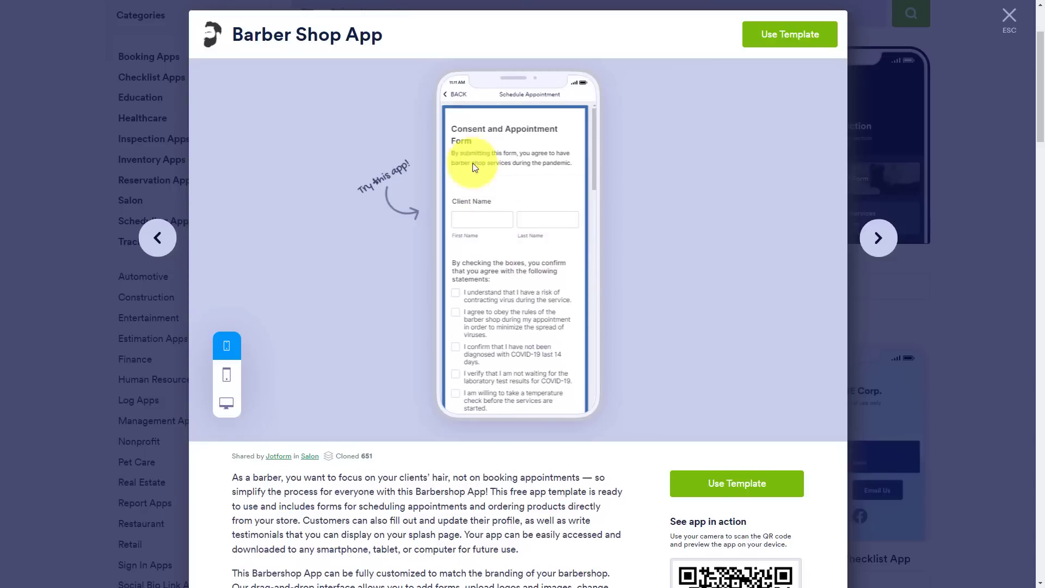
left_click(456, 95)
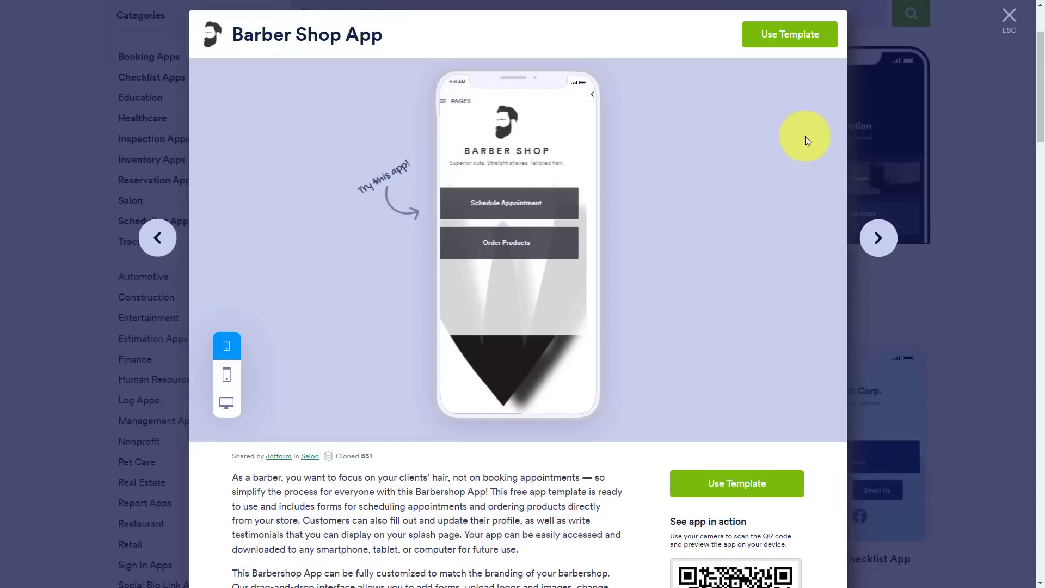
Close the Barber Shop preview and search the templates for 'salon'
left_click(1009, 17)
scroll(988, 197, "up", 3)
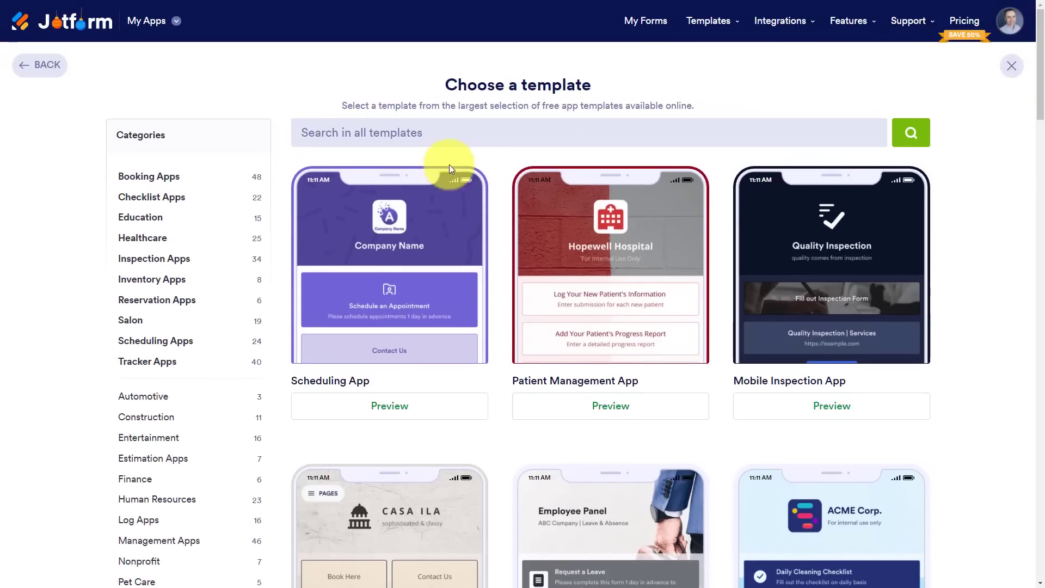
left_click(395, 132)
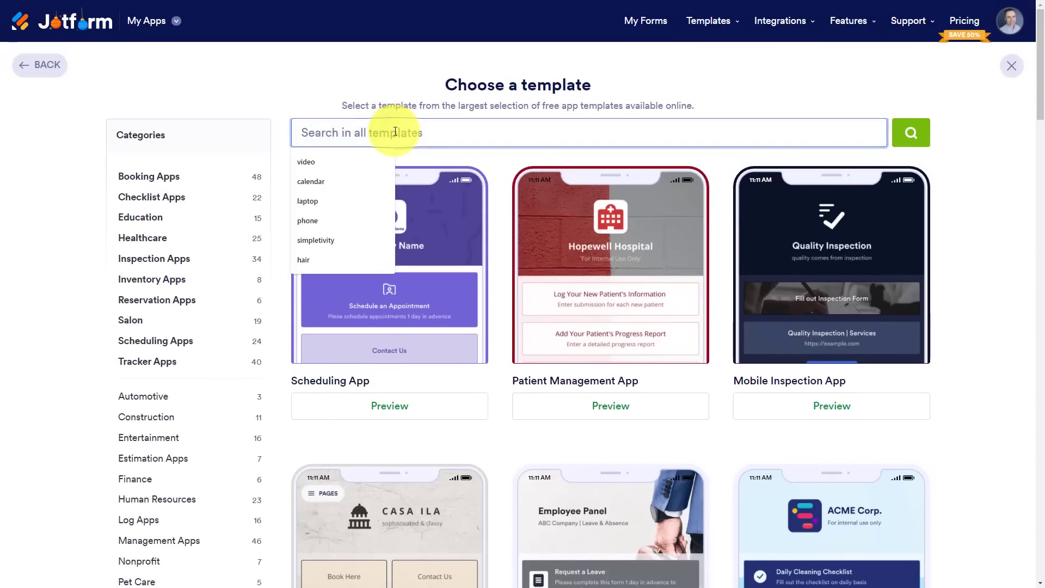
type("salon")
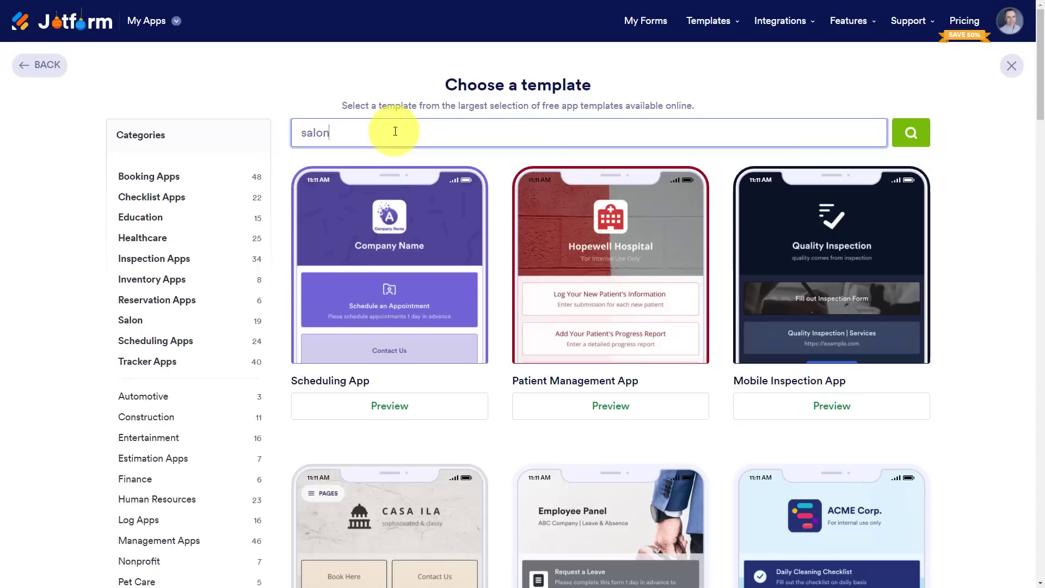
key("Return")
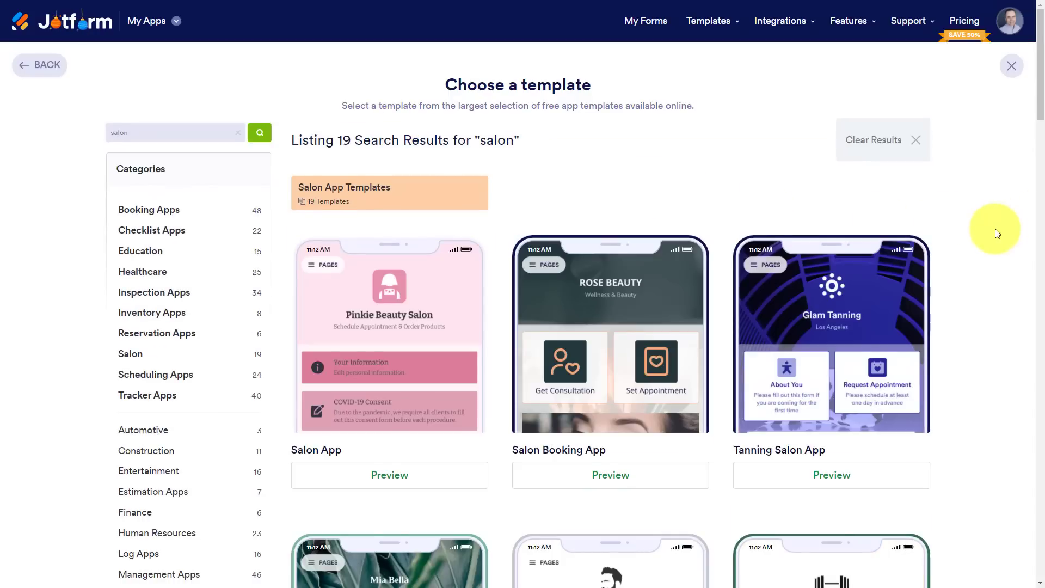
Browse the results, switch to the Scheduling Apps category, and preview the Scheduling App template
scroll(995, 229, "down", 10)
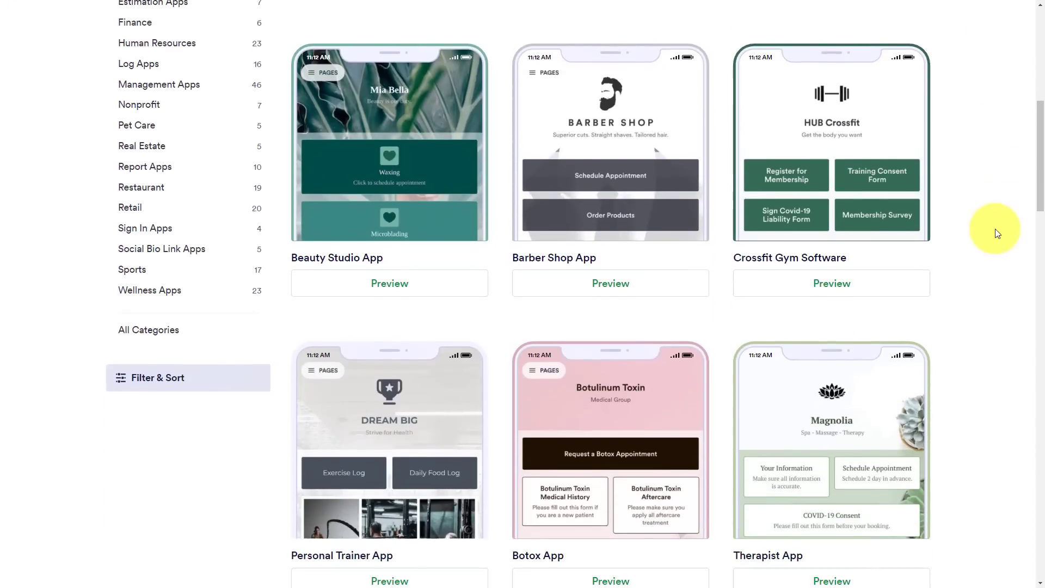
scroll(995, 229, "down", 6)
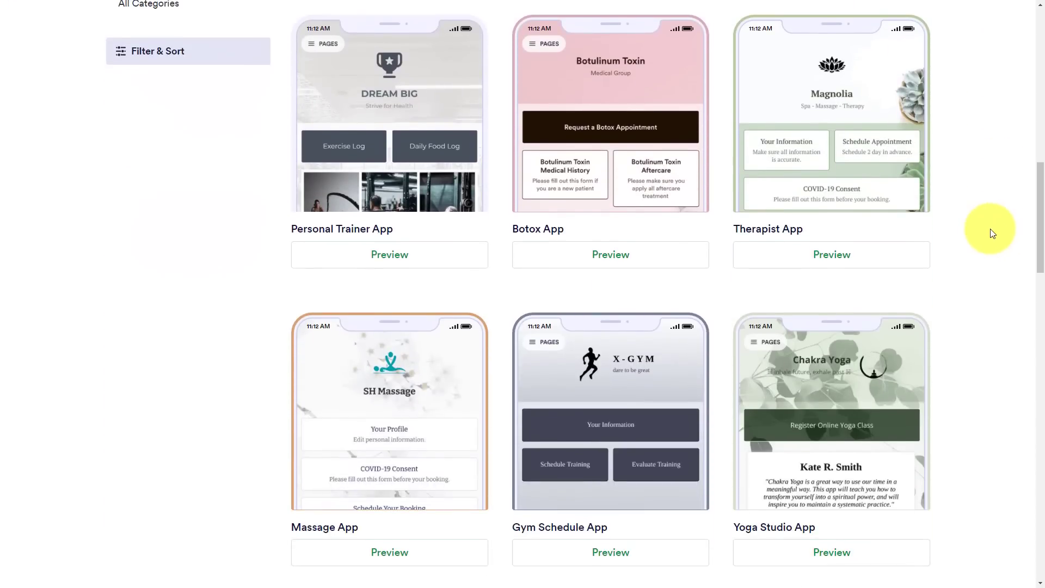
scroll(992, 233, "down", 12)
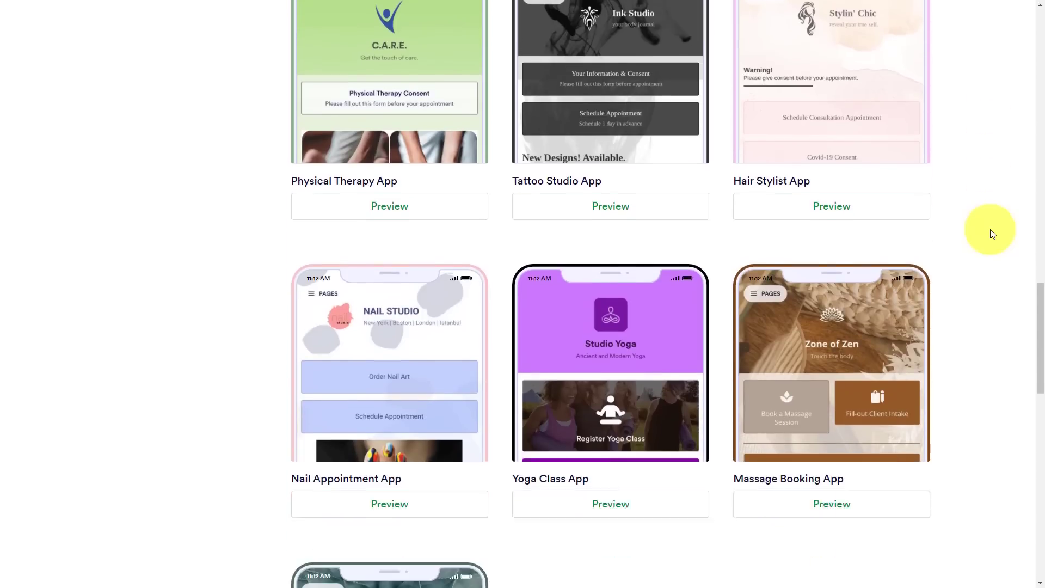
scroll(992, 234, "up", 20)
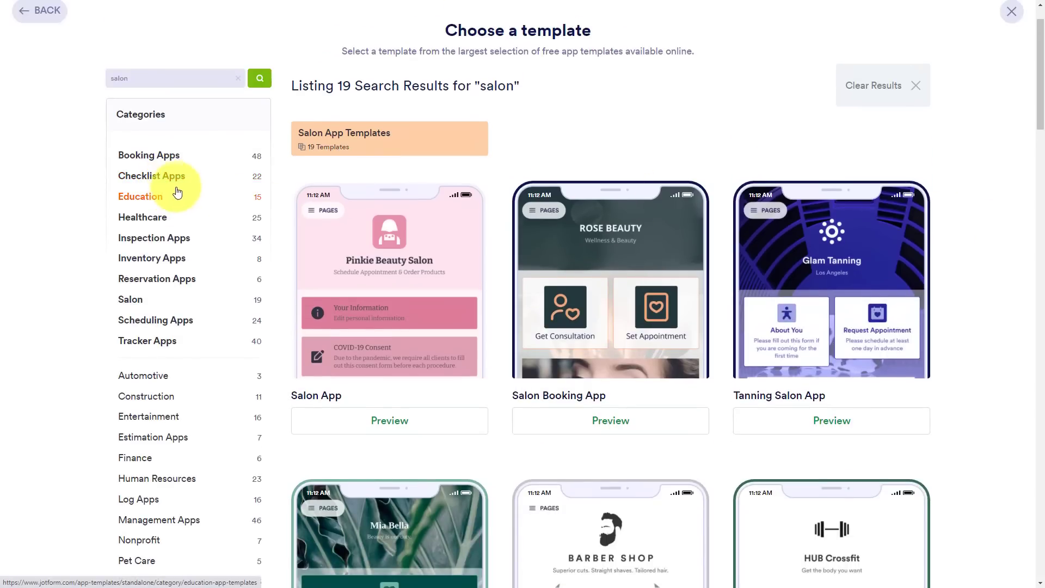
scroll(192, 256, "down", 2)
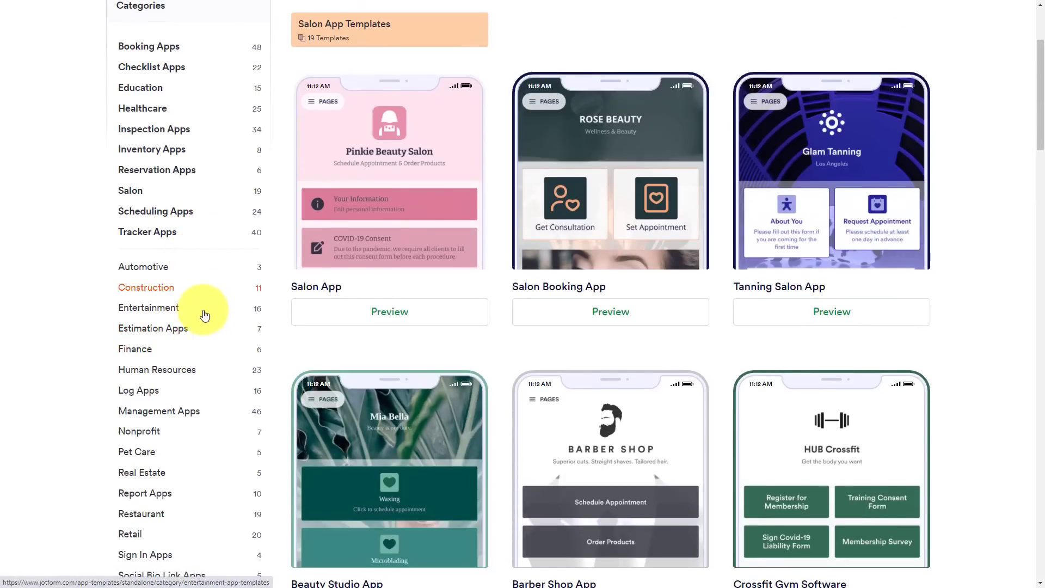
scroll(200, 358, "down", 2)
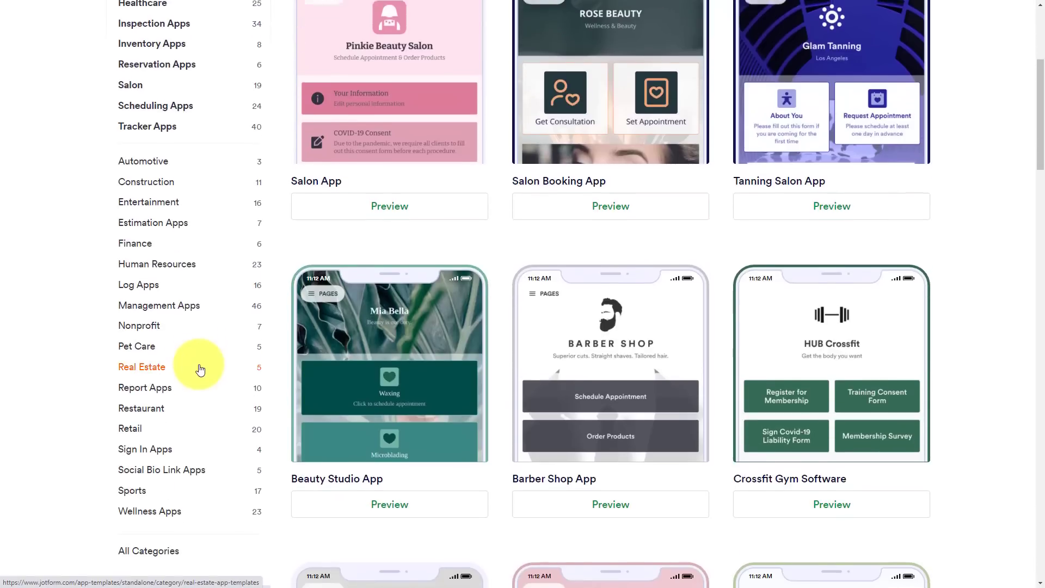
scroll(203, 366, "up", 5)
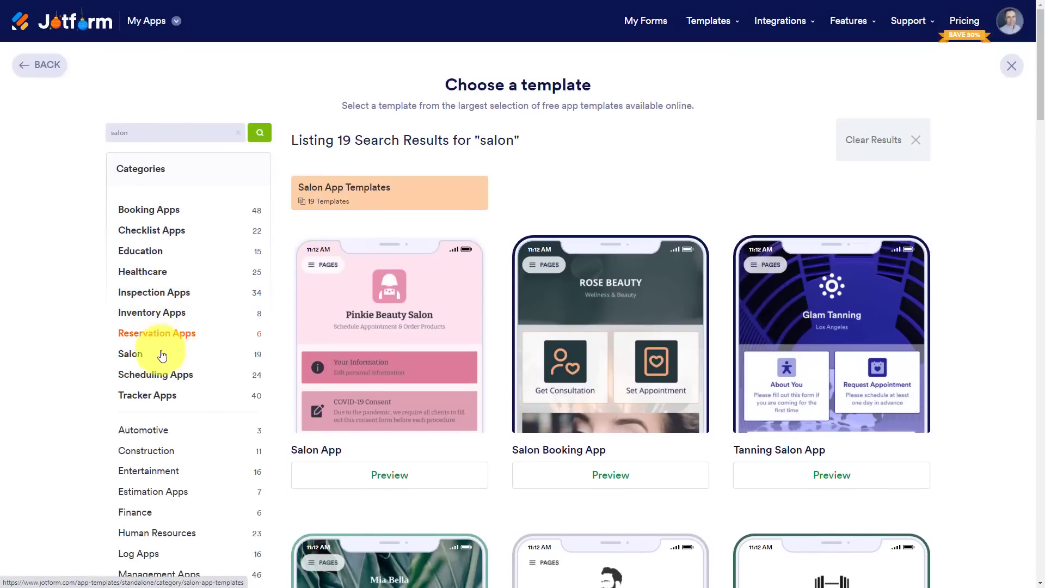
left_click(139, 375)
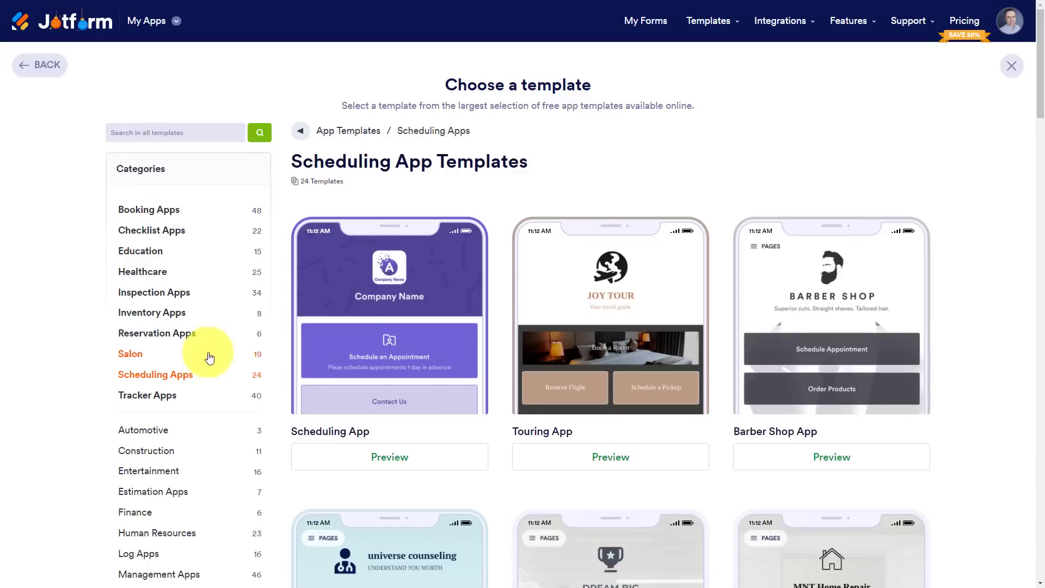
left_click(391, 318)
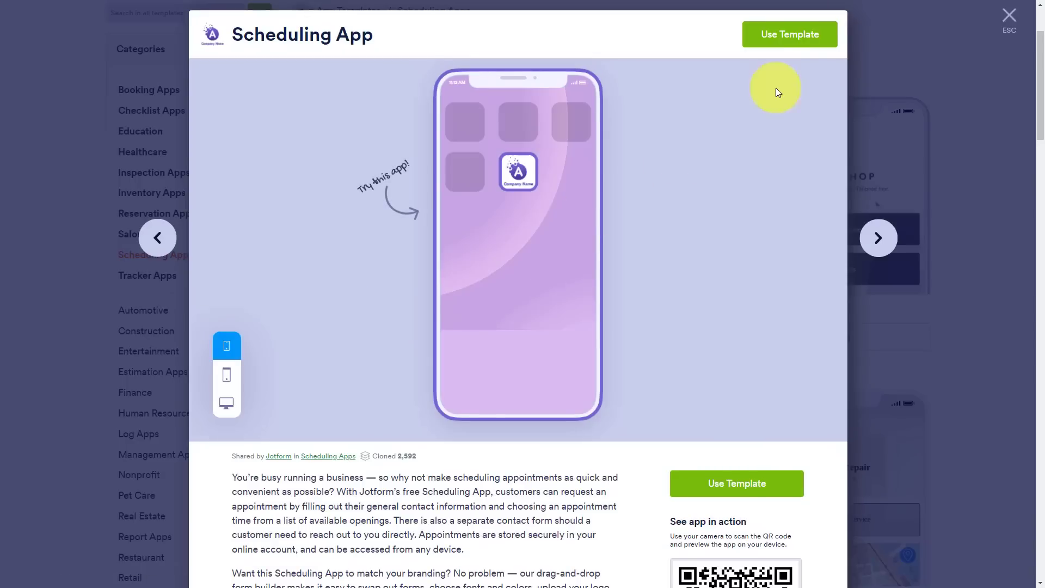
Clone the Scheduling App template into the App Builder
left_click(787, 34)
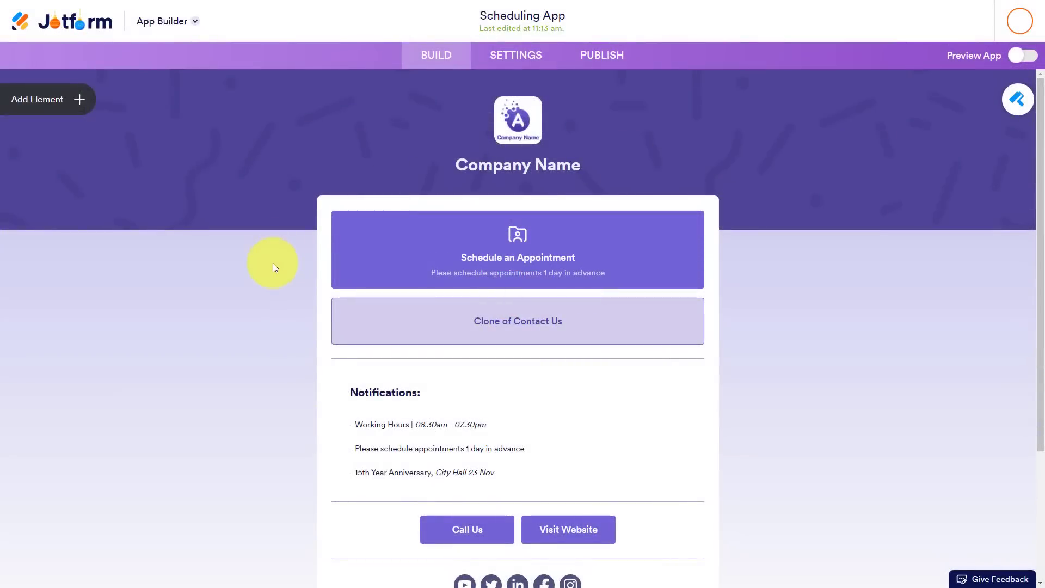
scroll(273, 263, "down", 3)
scroll(272, 266, "up", 3)
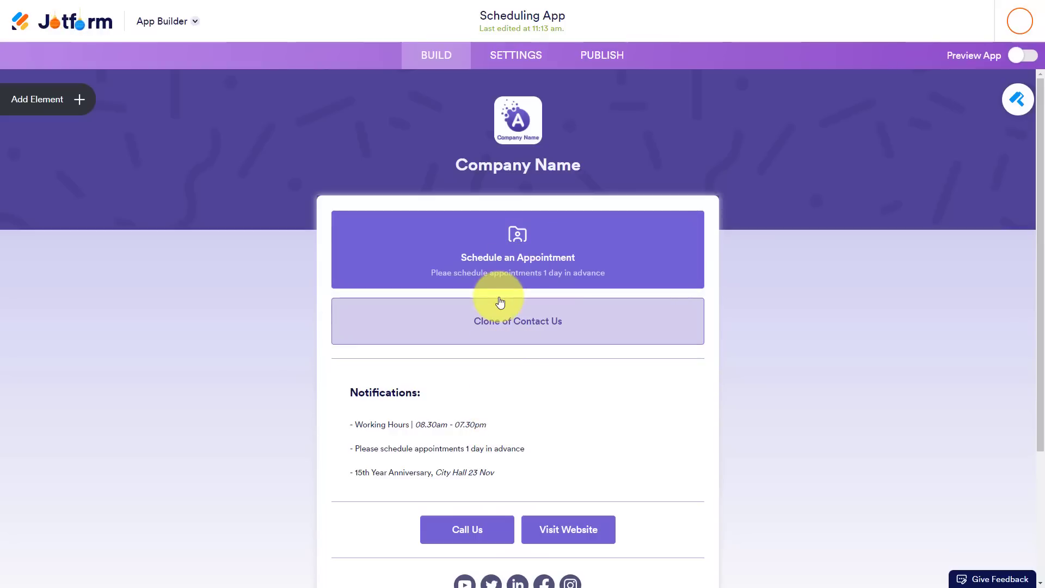
Add a Map element of the San Francisco Bay area below the Call Us / Visit Website buttons
left_click(81, 101)
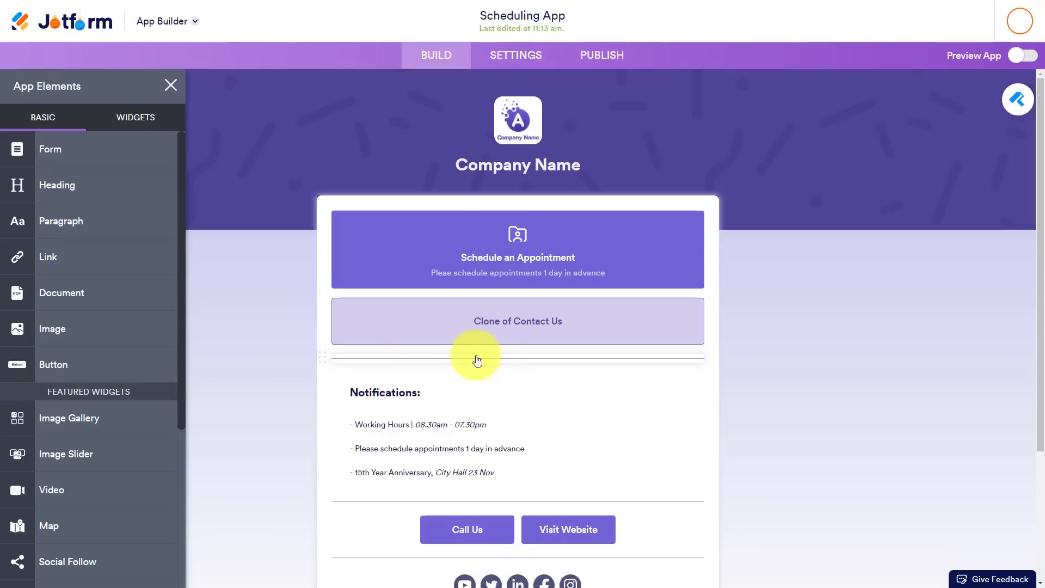
mouse_move(182, 147)
left_mouse_down()
mouse_move(175, 309)
mouse_move(191, 155)
left_mouse_up()
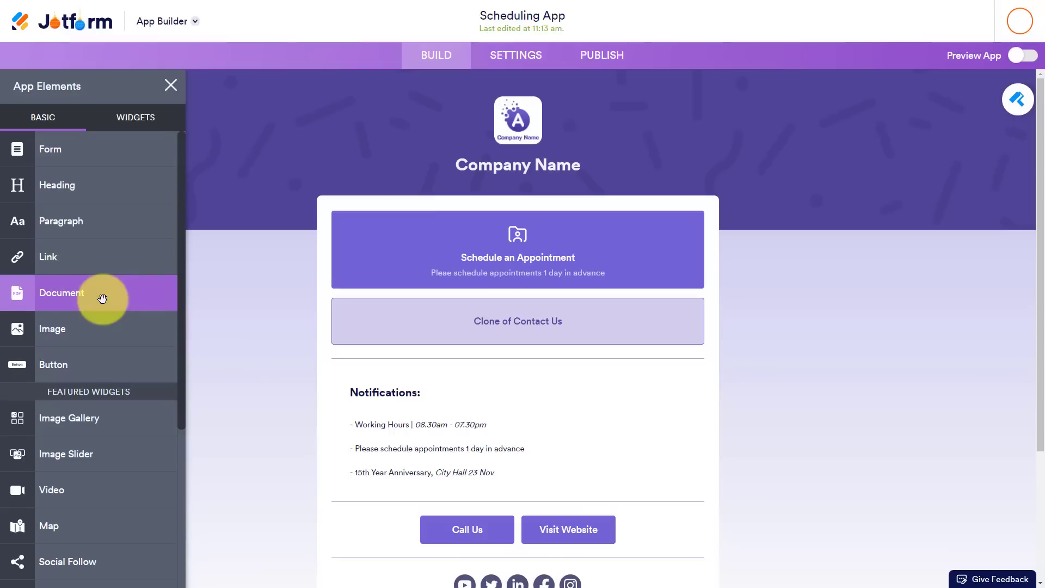
scroll(261, 347, "down", 3)
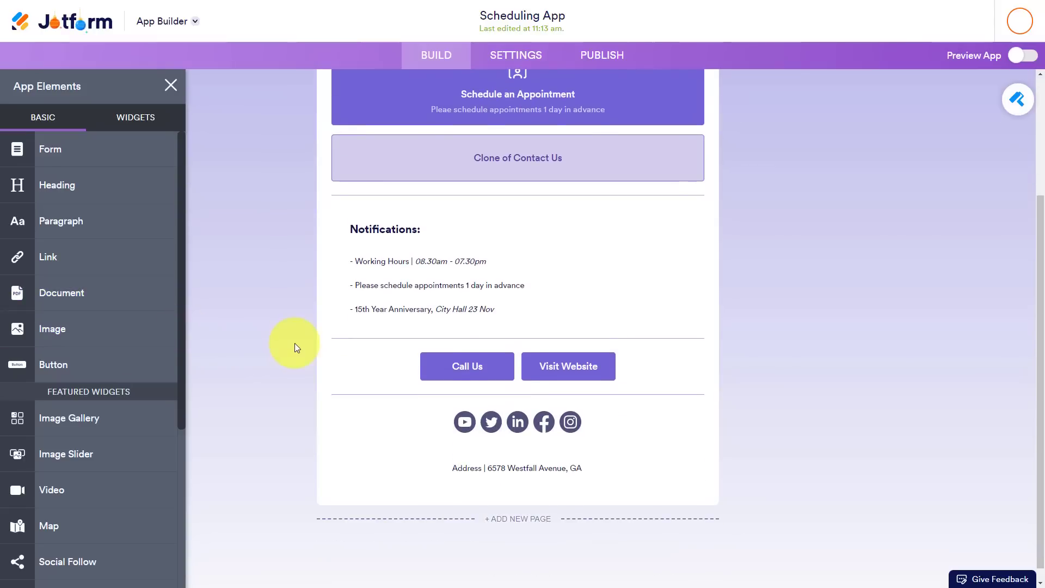
scroll(122, 332, "down", 3)
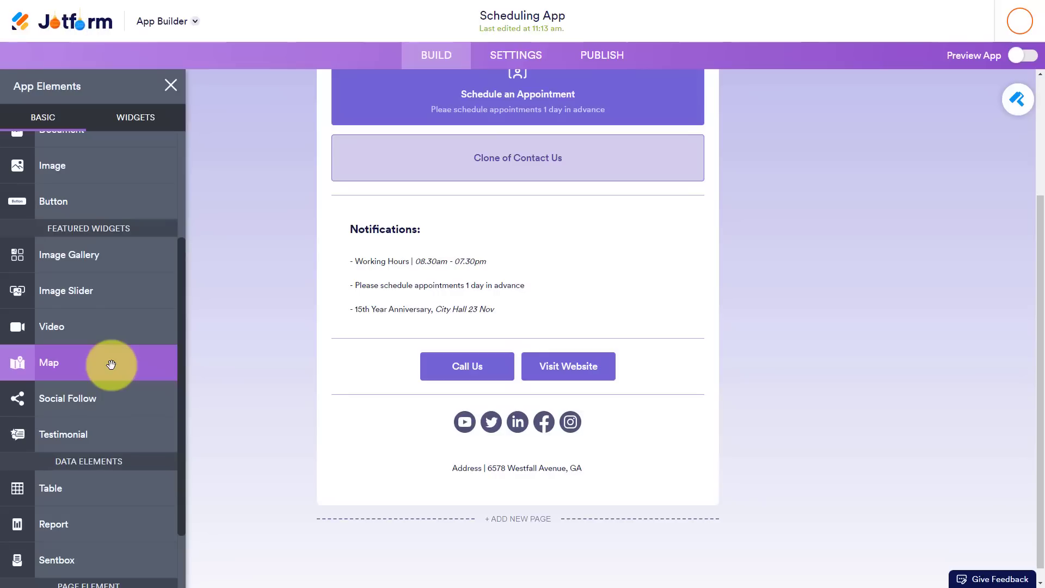
left_click_drag(77, 366, 527, 432)
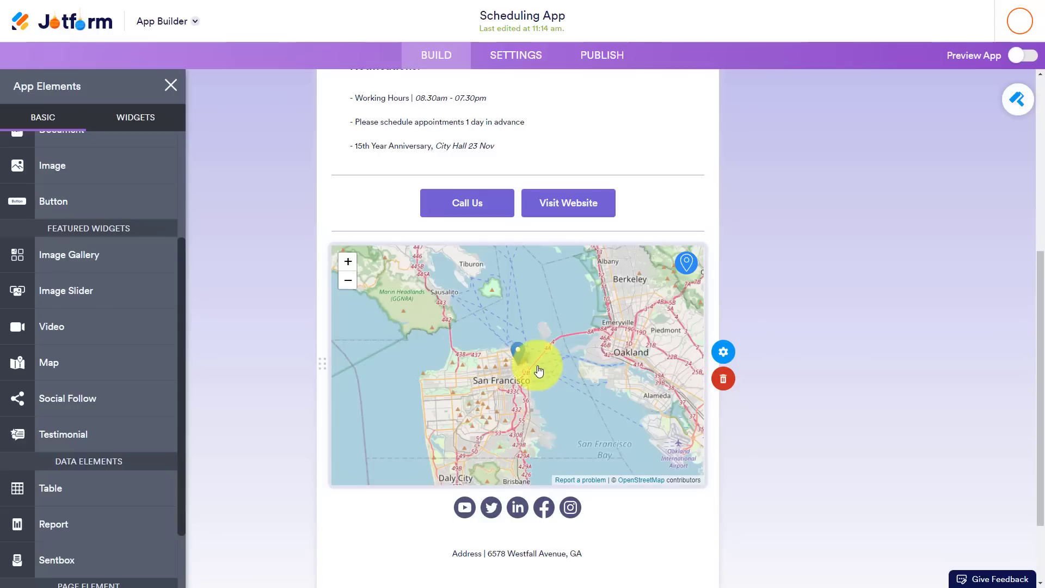
scroll(590, 366, "up", 6)
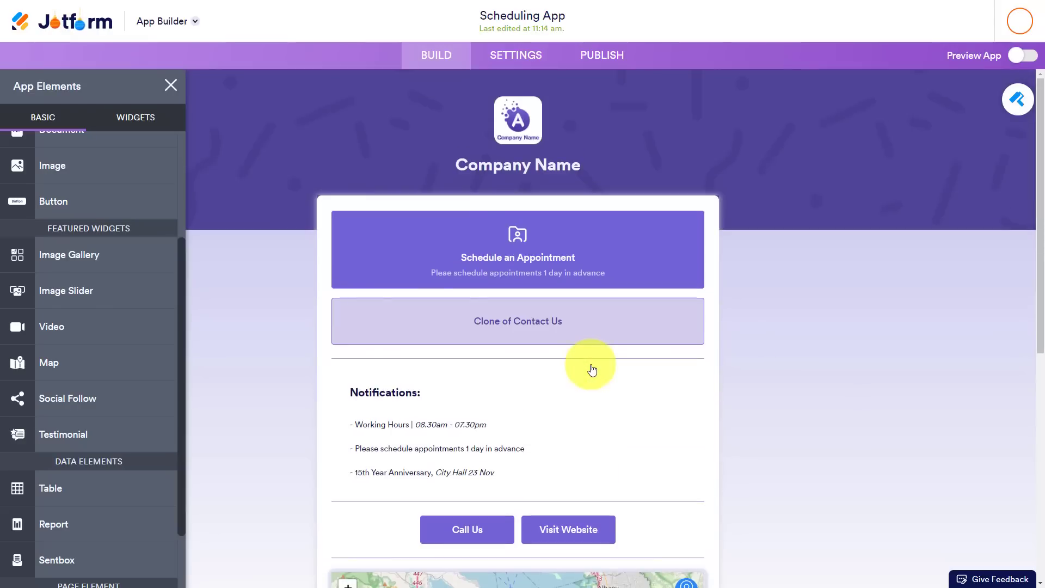
Browse the Widgets list in App Elements, then close the panel
left_click(130, 119)
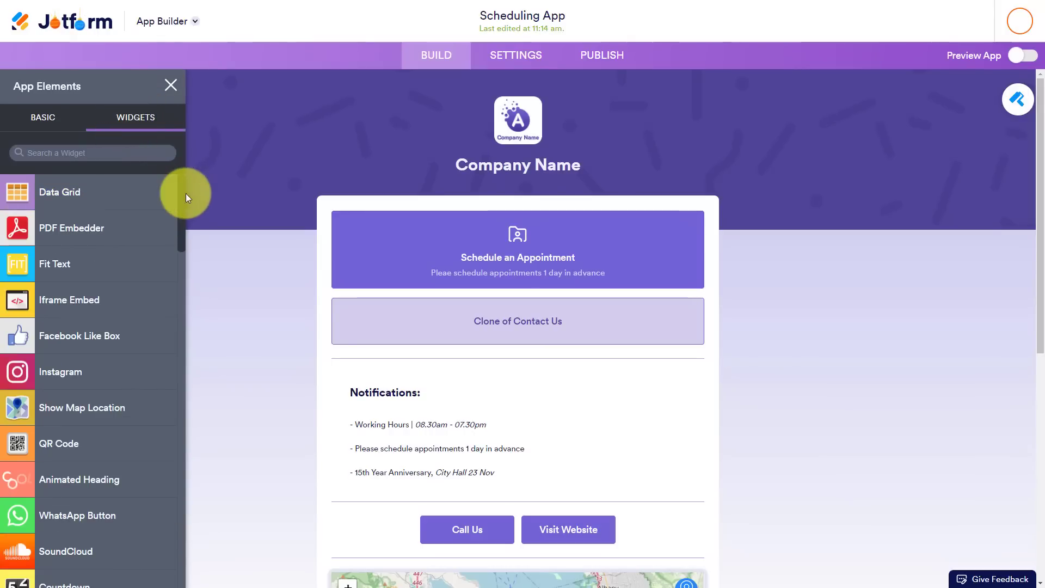
scroll(181, 194, "down", 1)
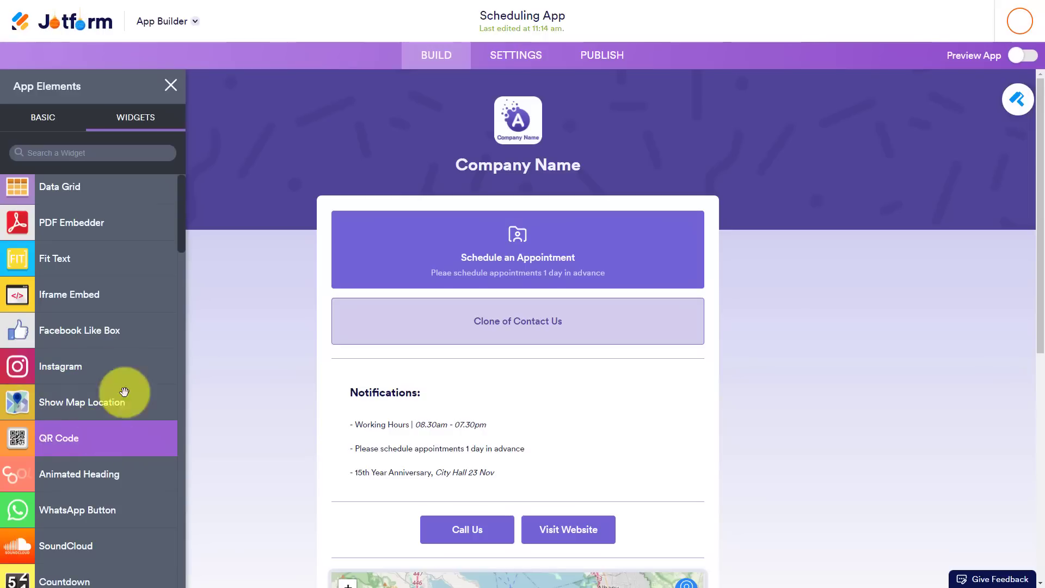
left_click(168, 85)
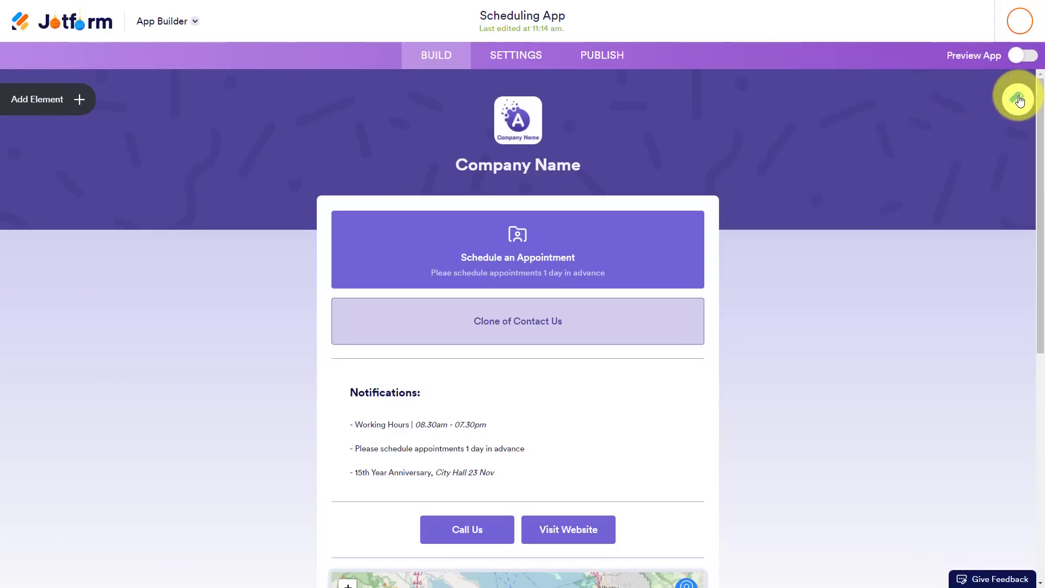
Apply a blue scheme with #02357D background and #E5EFFF list items in App Designer
left_click(1018, 99)
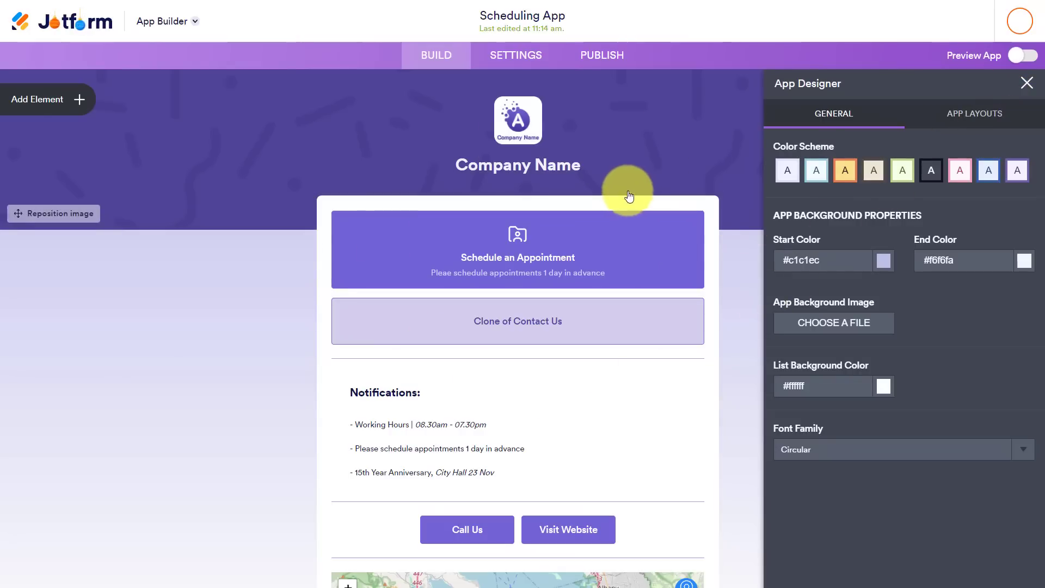
left_click(846, 173)
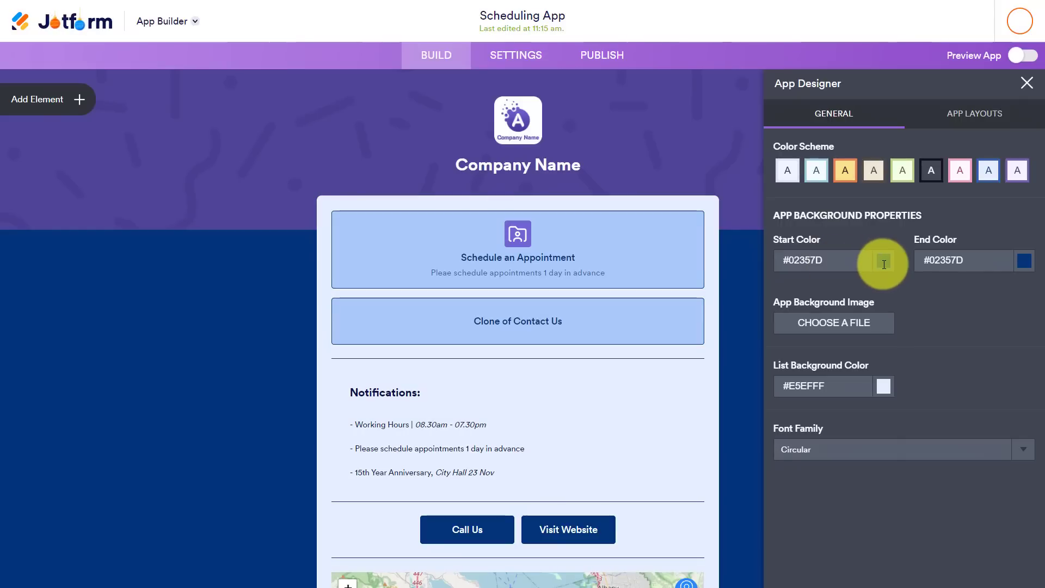
Review the App Layouts thumbnails, keep the Default layout, and close App Designer
left_click(974, 114)
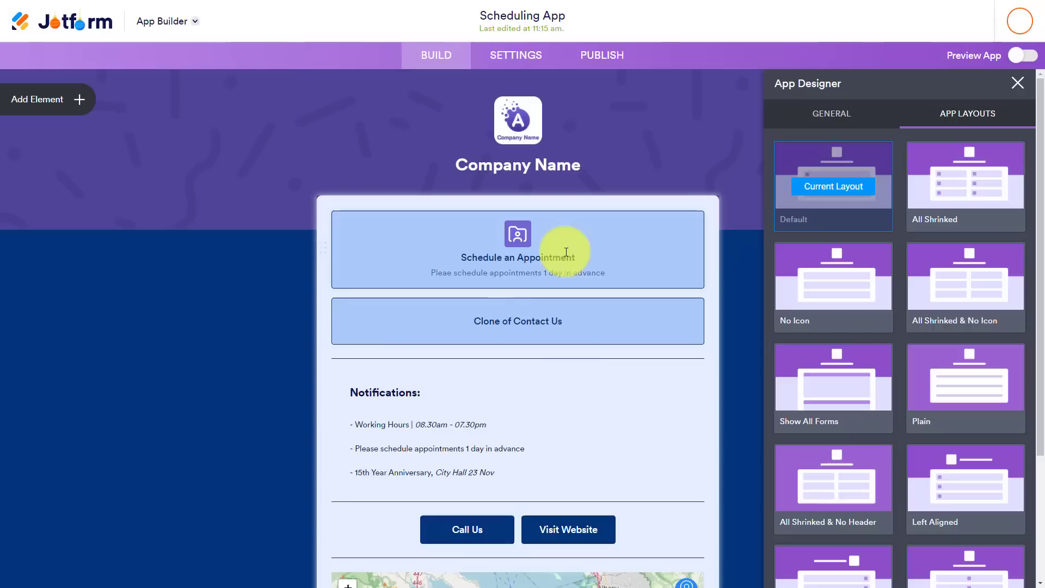
mouse_move(942, 182)
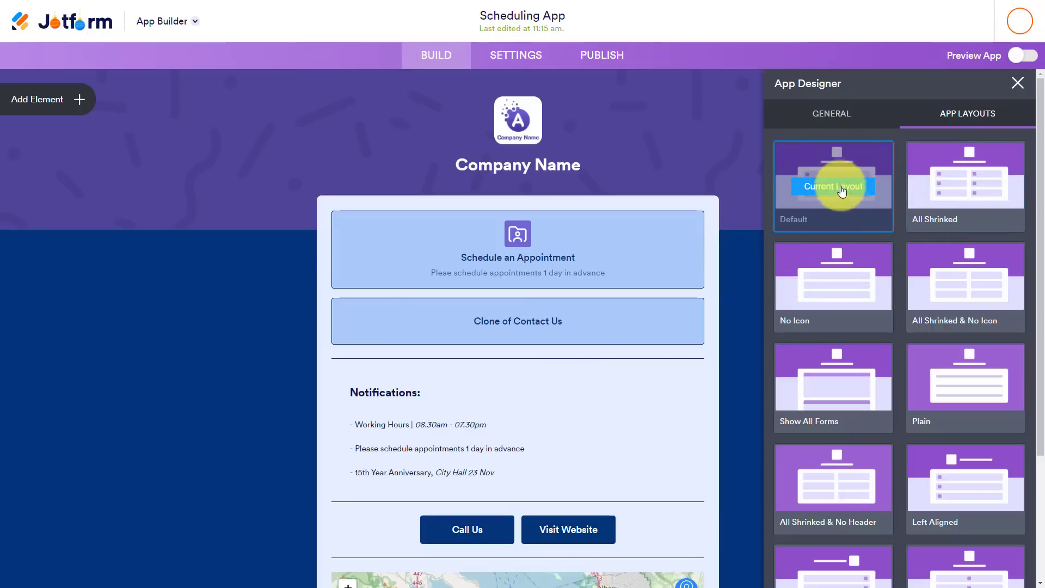
mouse_move(974, 185)
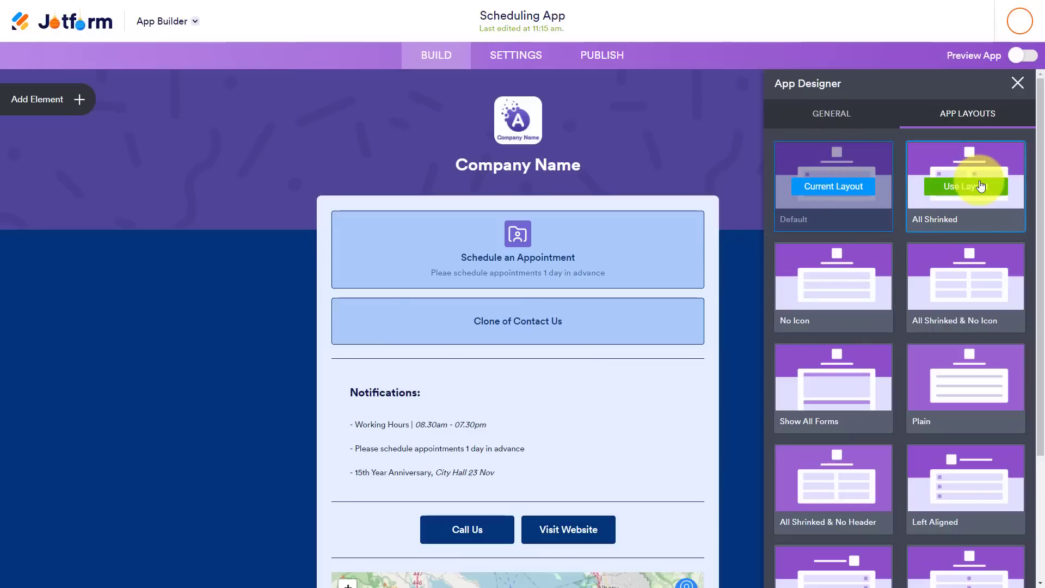
scroll(969, 213, "down", 3)
scroll(968, 212, "up", 3)
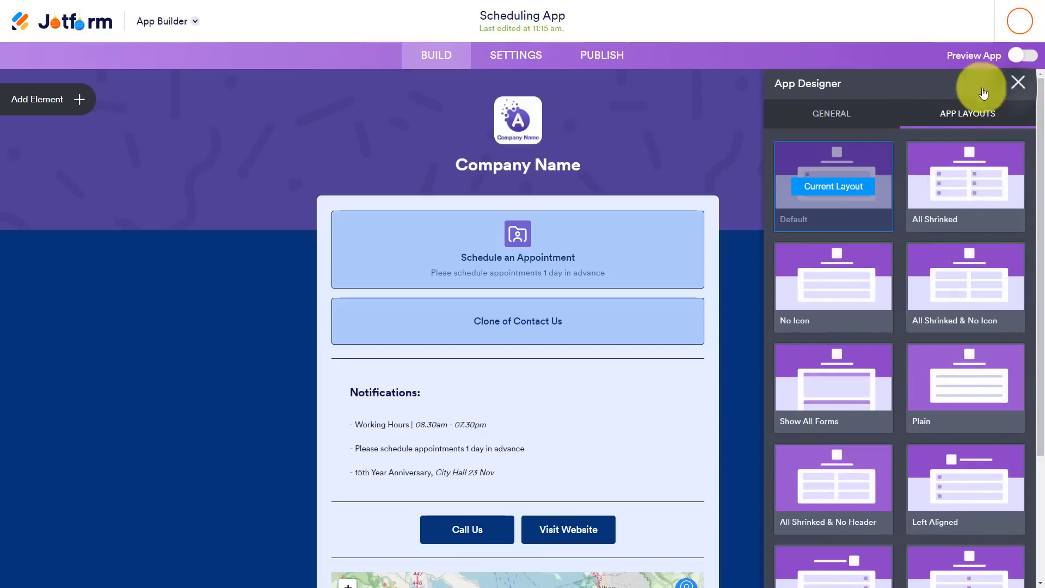
left_click(518, 121)
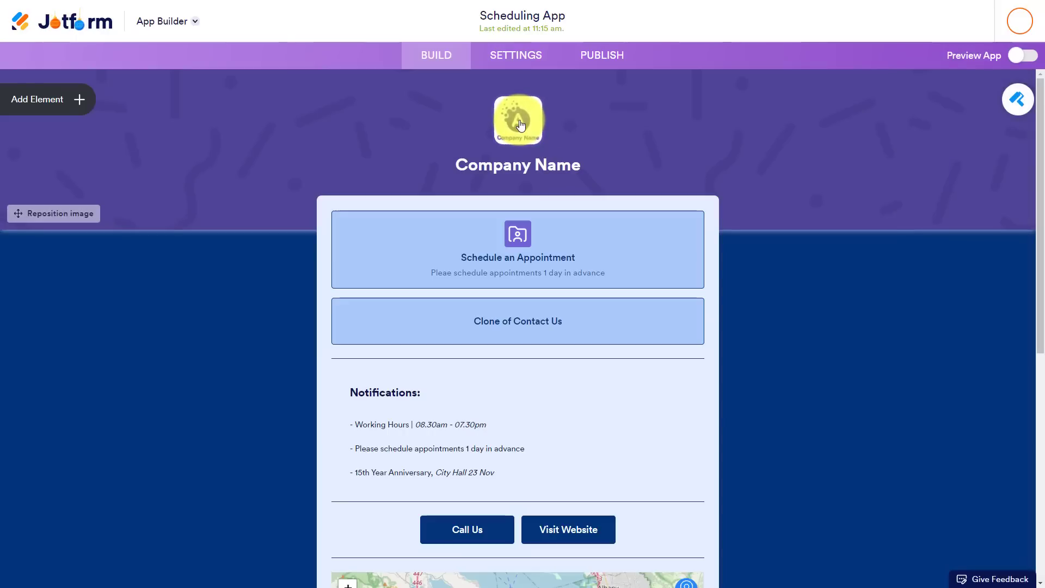
Replace the header's Company Name logo with the Simpletivity image uploaded from the Desktop
left_click(521, 125)
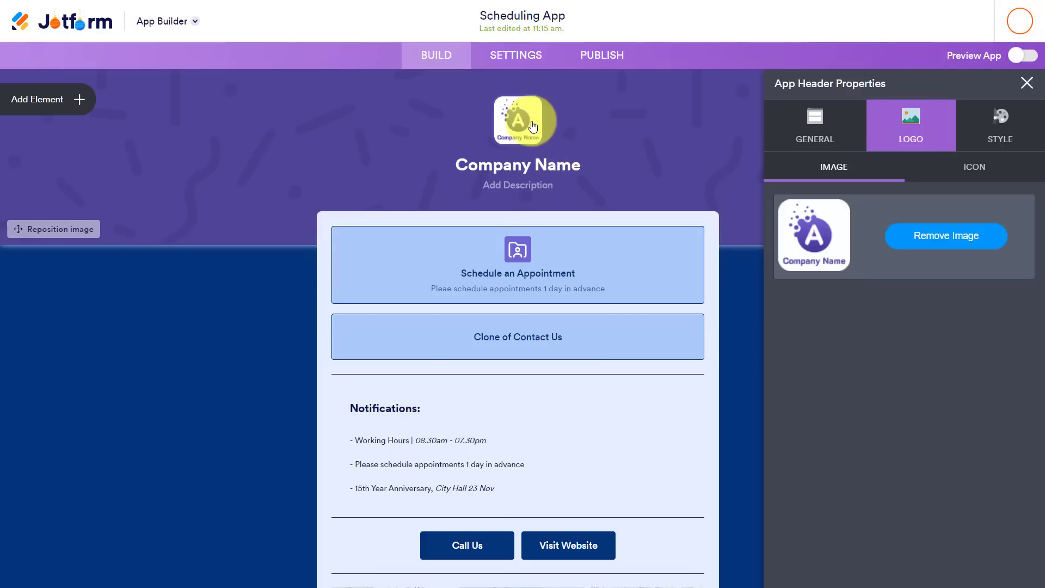
left_click(918, 240)
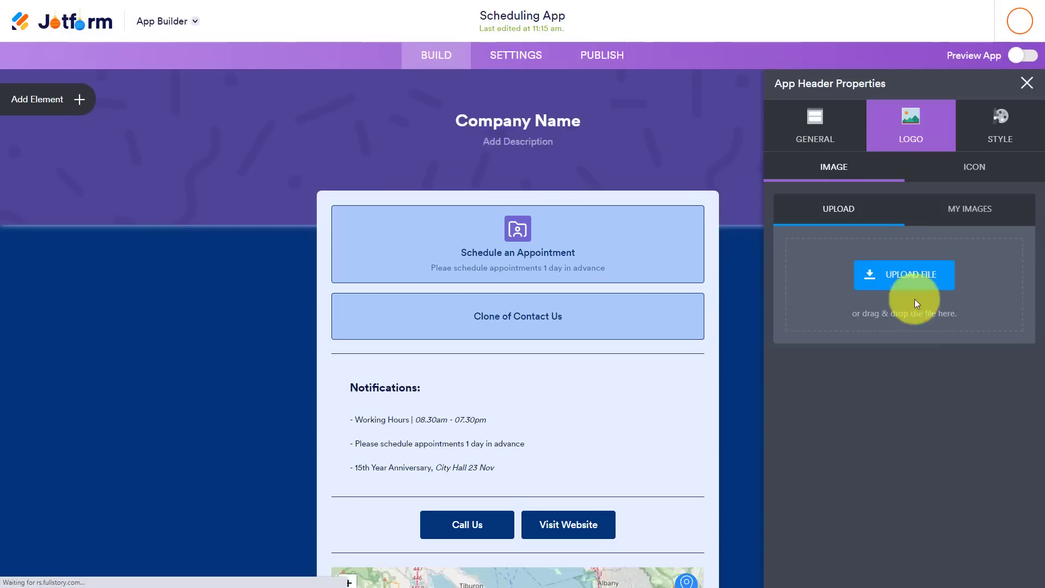
left_click(905, 273)
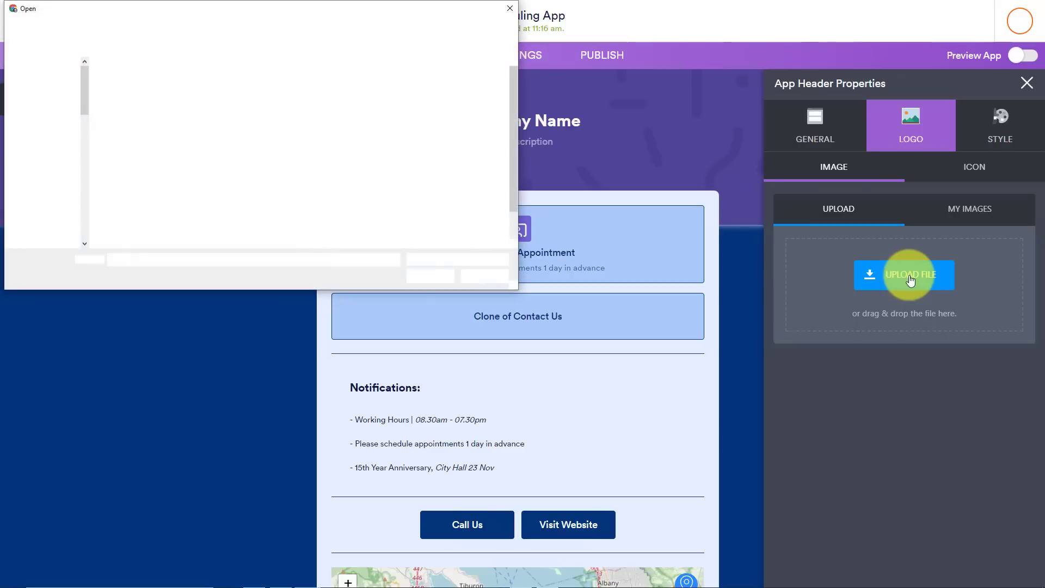
left_click(44, 85)
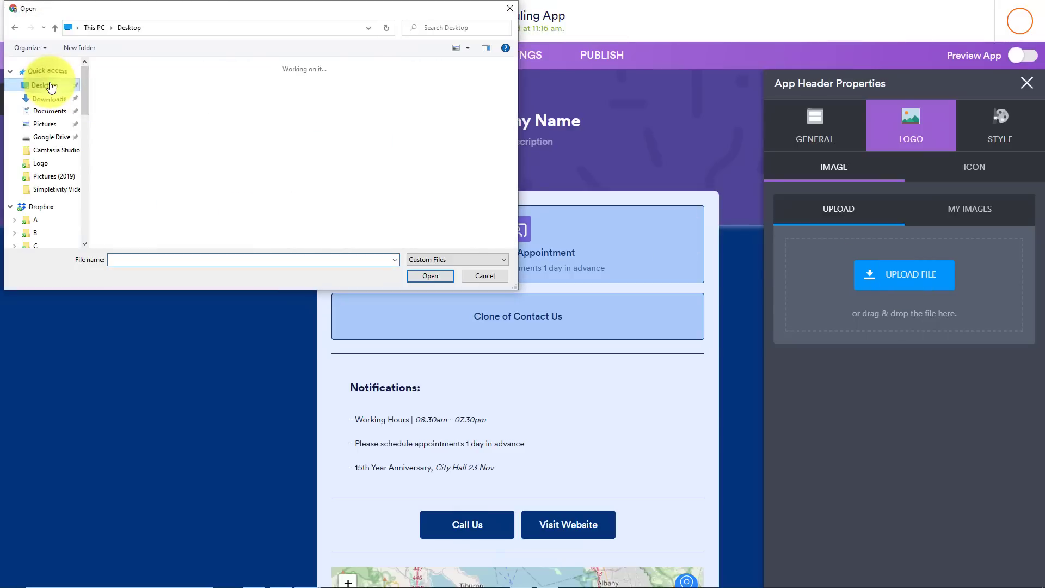
left_click_drag(513, 69, 492, 235)
double_click(493, 235)
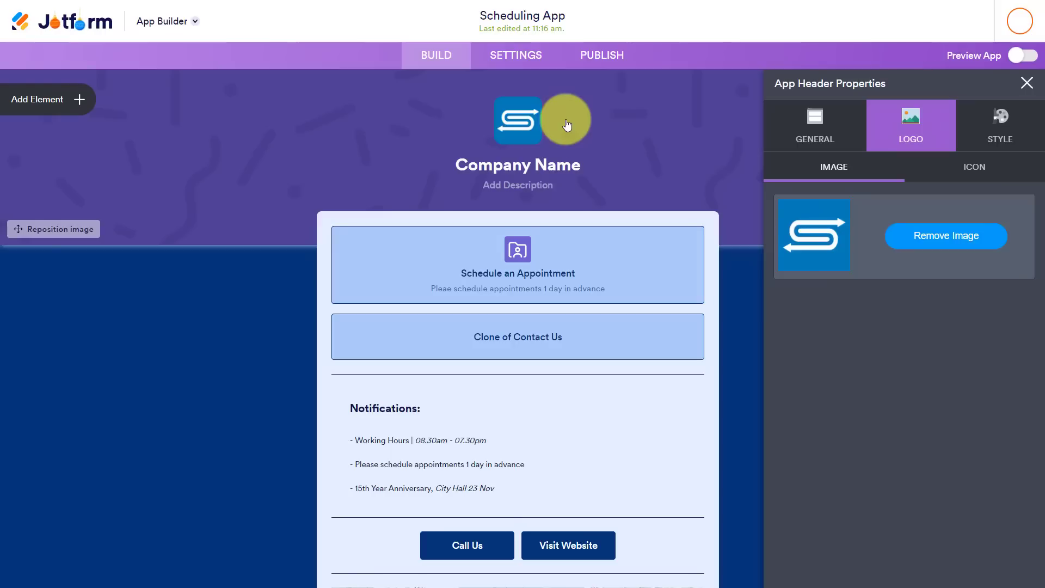
left_click(563, 164)
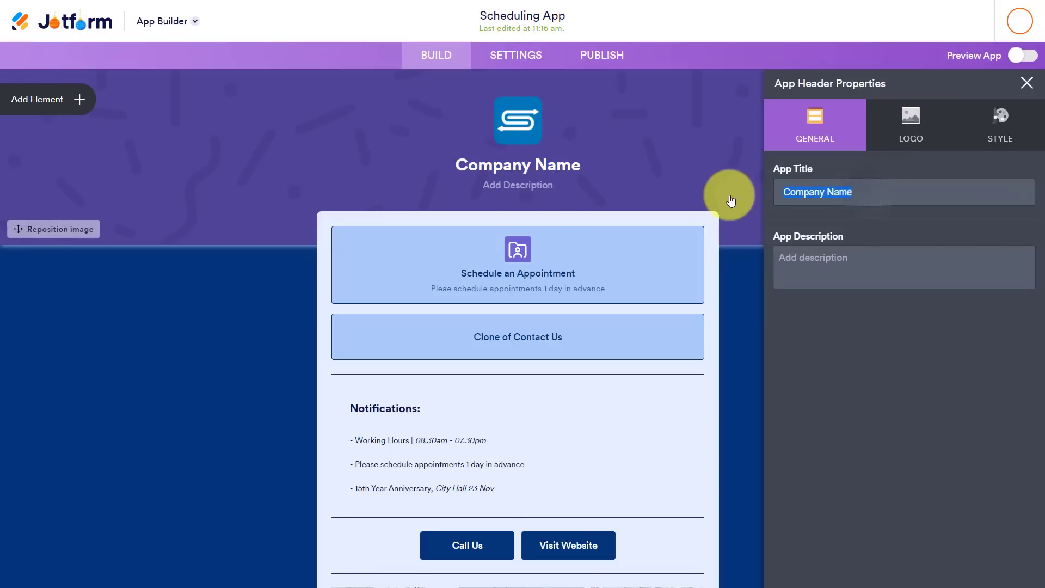
Set the app header title to 'Simple App' and close the App Header Properties panel
type("Simple")
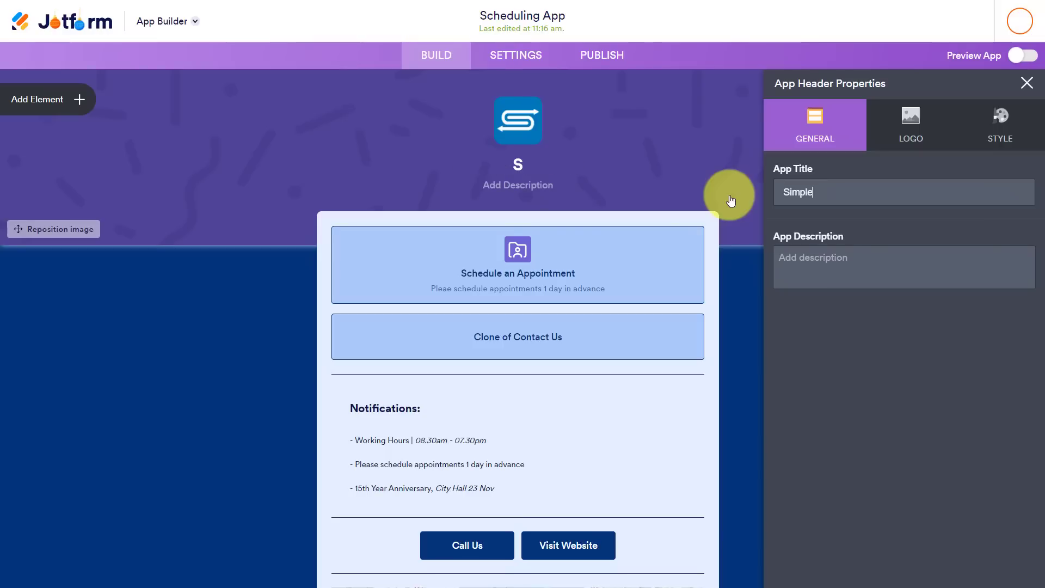
type(" App")
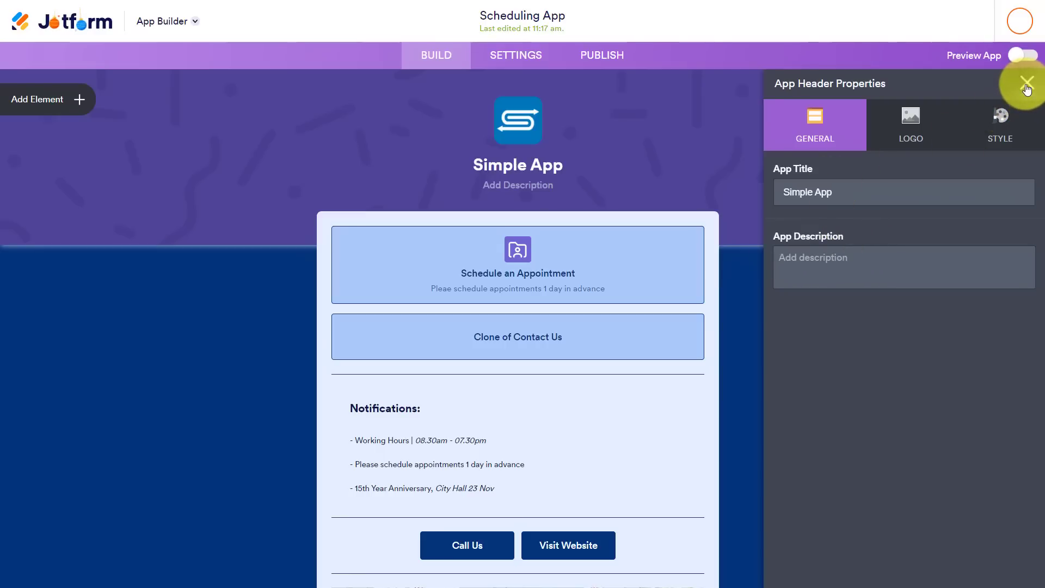
left_click(754, 315)
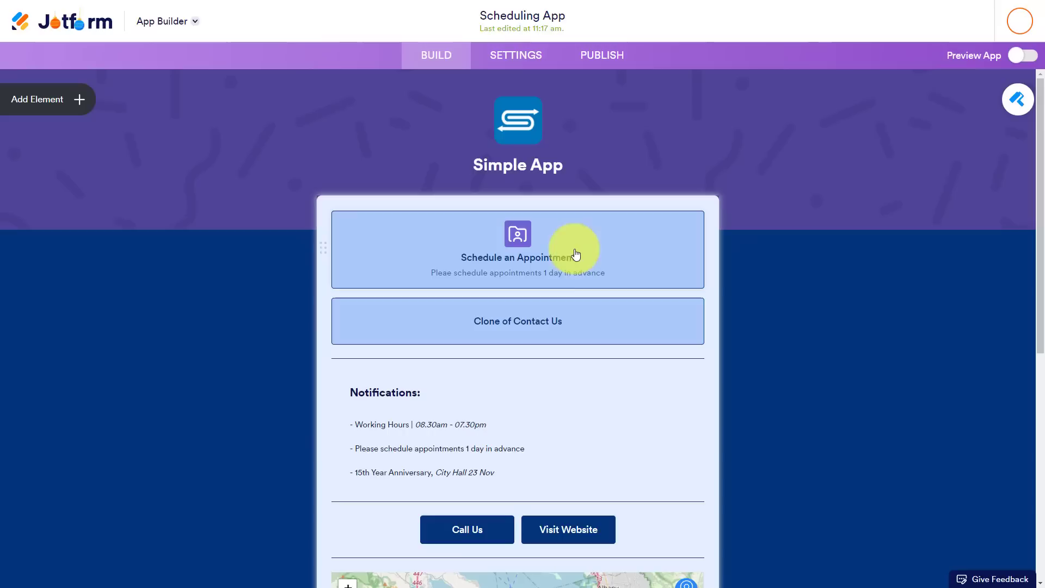
Delete 'Clone of ' from the second list item so it reads 'Contact Us'
left_click(510, 321)
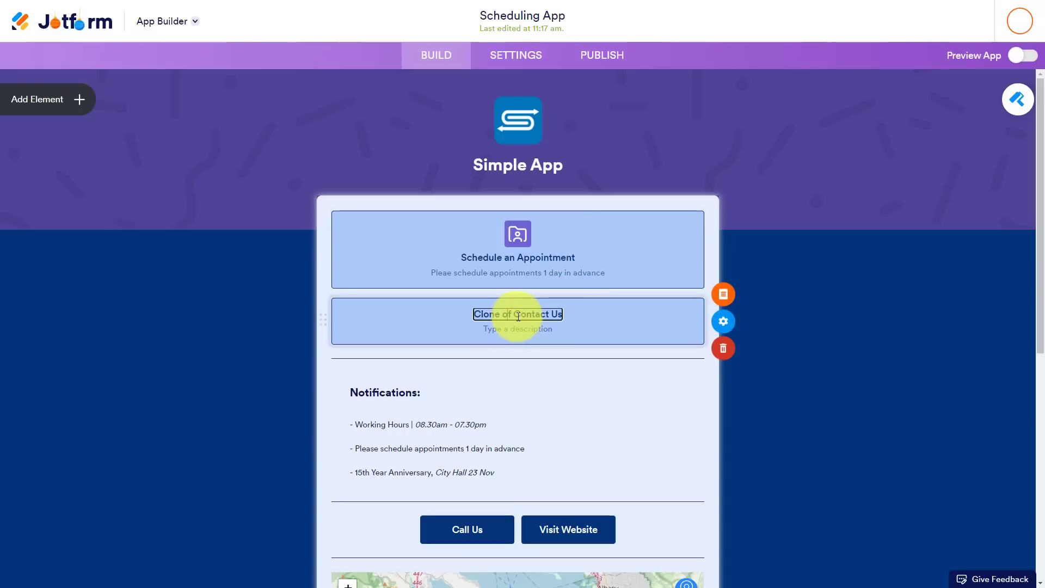
left_click_drag(510, 315, 567, 312)
key("BackSpace")
key("BackSpace")
key("BackSpace")
key("BackSpace")
key("BackSpace")
key("BackSpace")
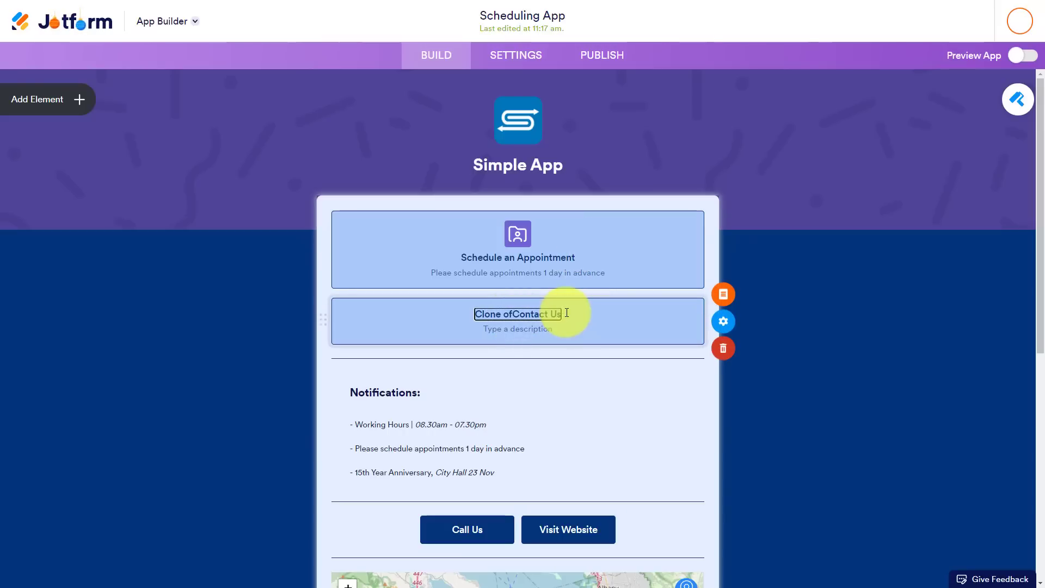
key("BackSpace")
key("BackSpace")
key("BackSpace")
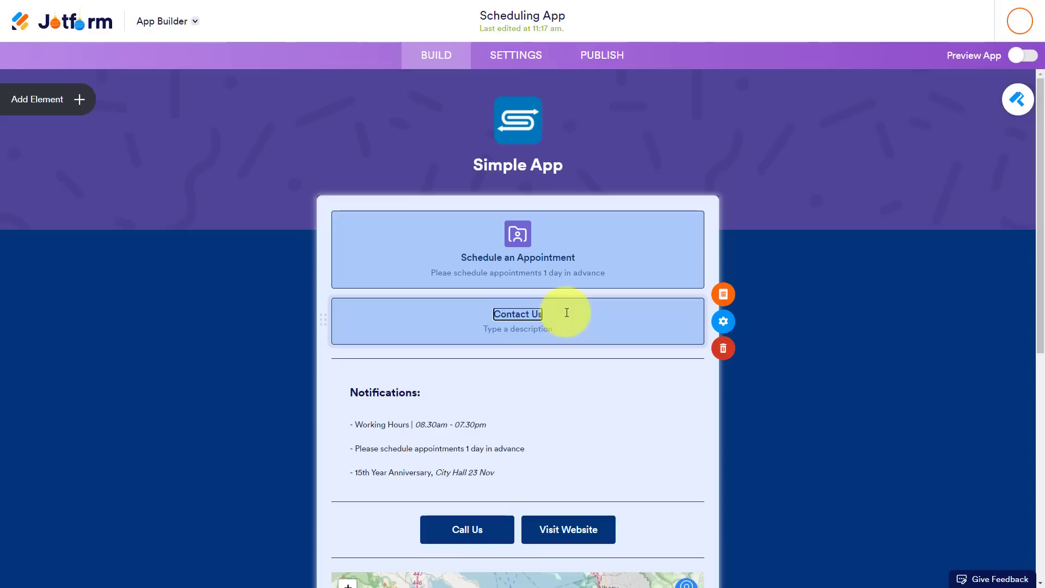
left_click(811, 316)
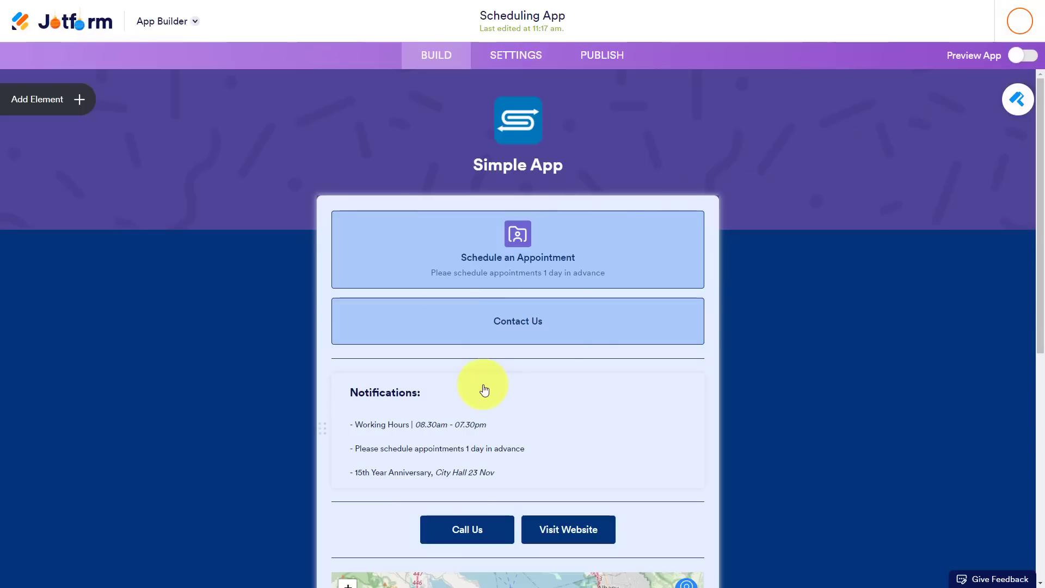
left_click(1029, 61)
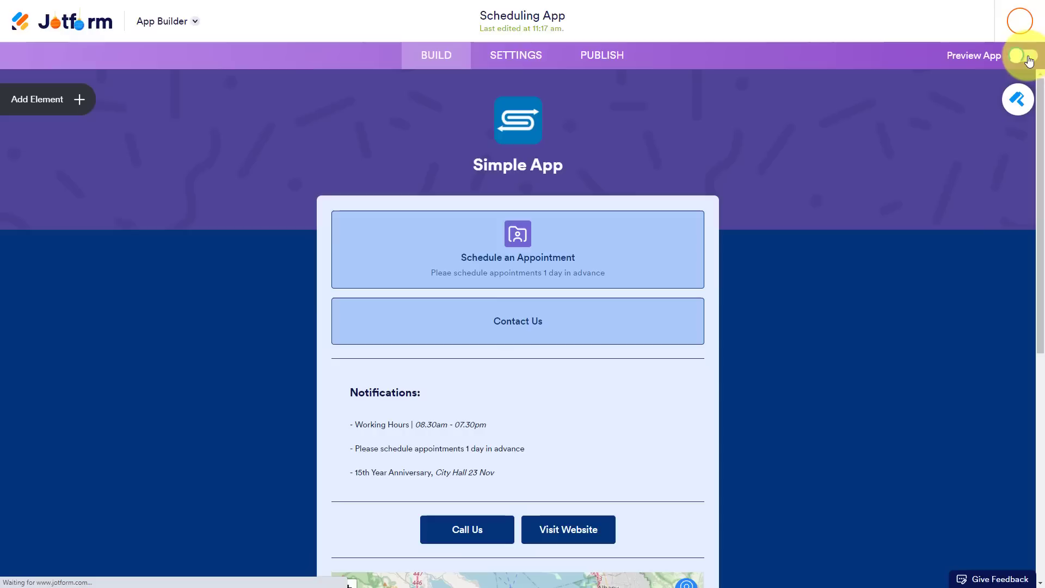
mouse_move(798, 201)
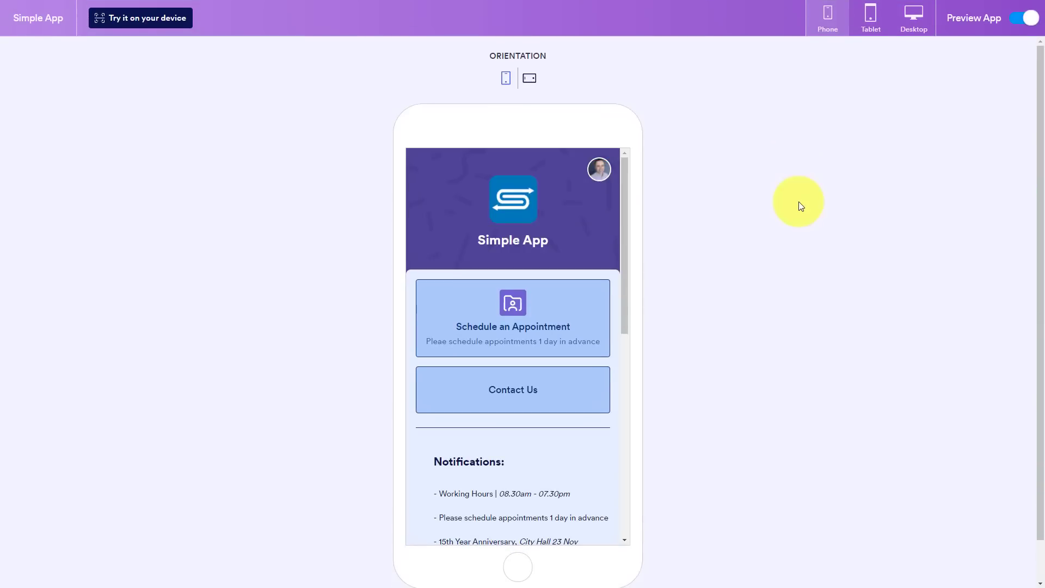
mouse_move(630, 171)
left_mouse_down()
mouse_move(634, 370)
mouse_move(637, 158)
left_mouse_up()
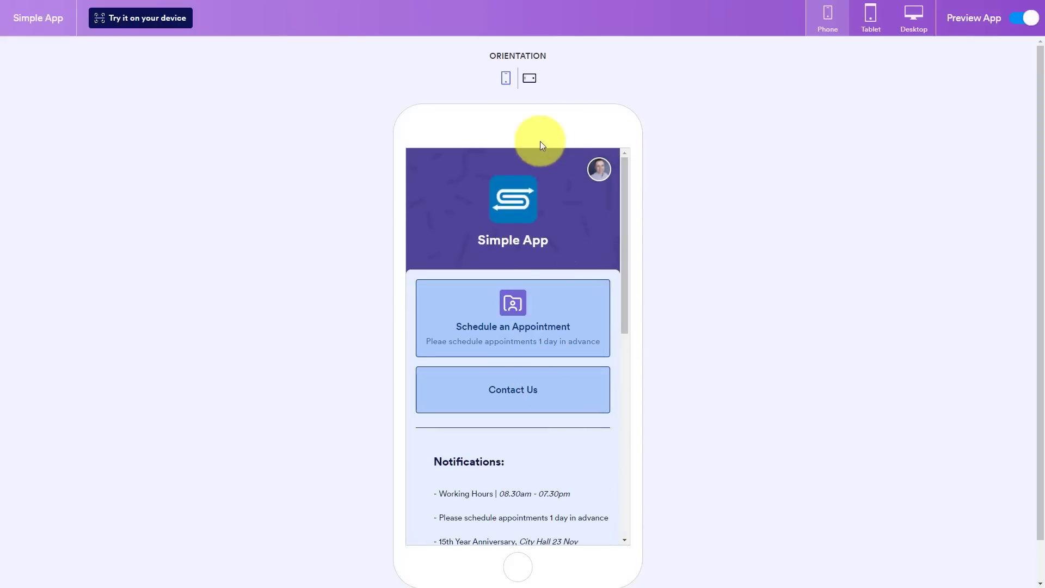
left_click(531, 82)
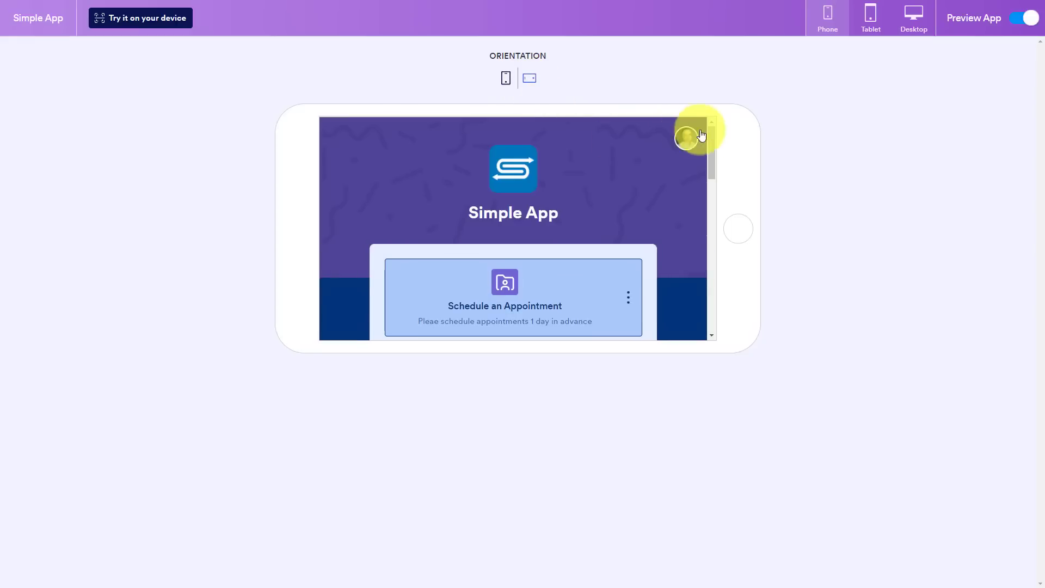
mouse_move(712, 131)
left_mouse_down()
mouse_move(714, 287)
mouse_move(713, 126)
left_mouse_up()
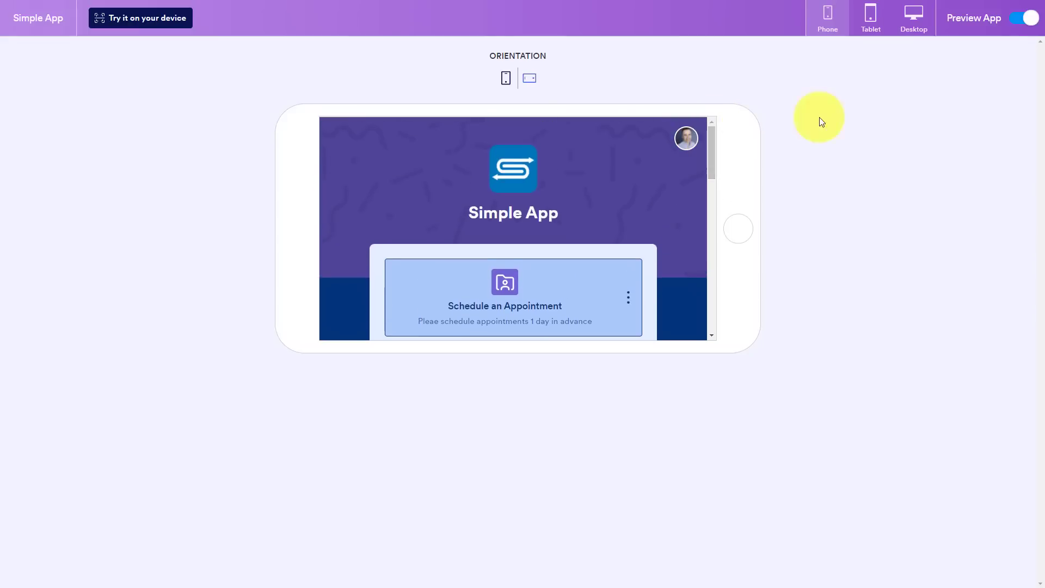
left_click(1016, 21)
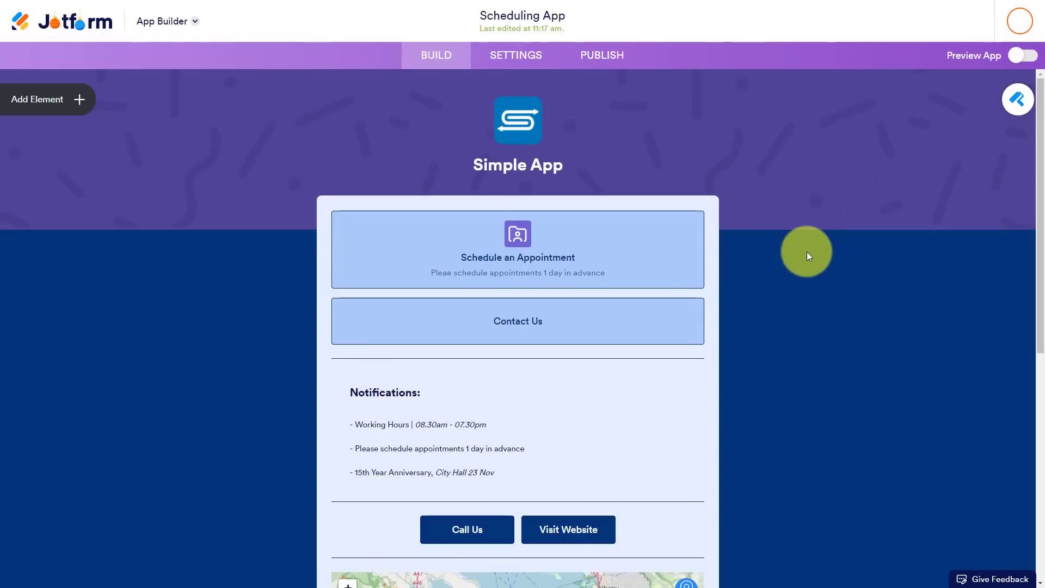
scroll(656, 303, "down", 6)
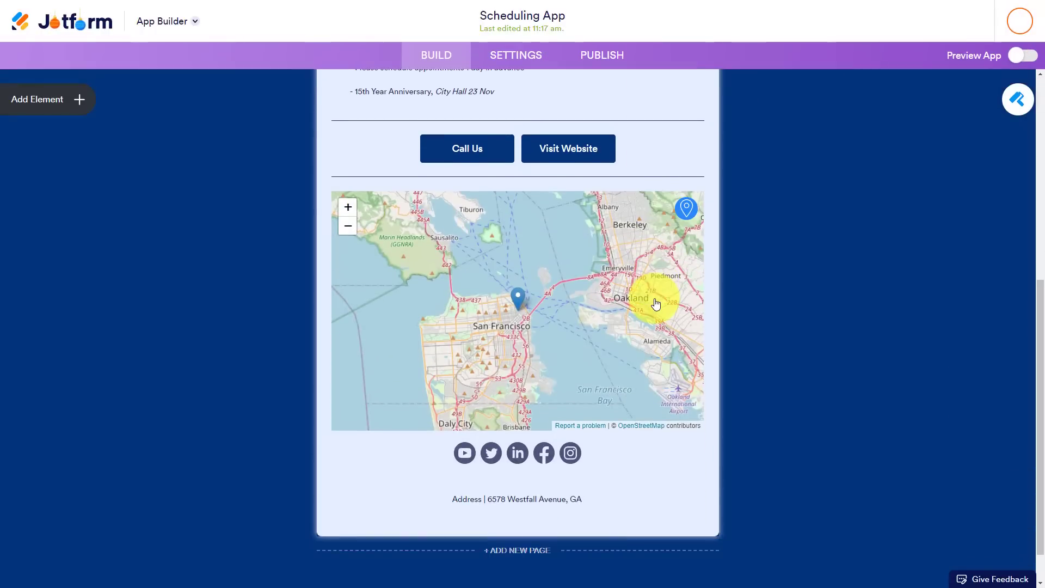
scroll(655, 303, "up", 6)
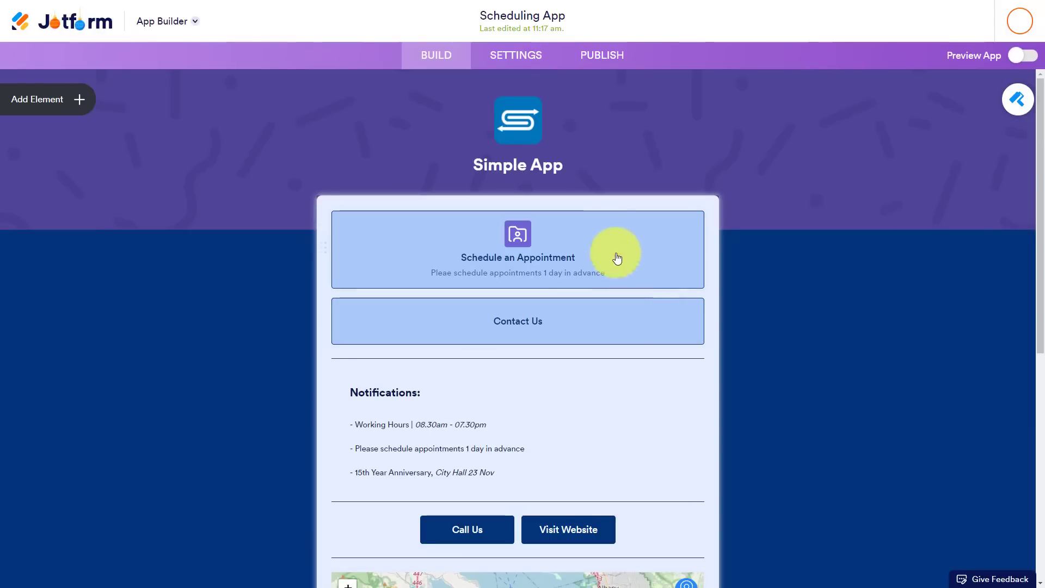
Open the app Settings and check the App Status options, leaving it Enabled
left_click(516, 62)
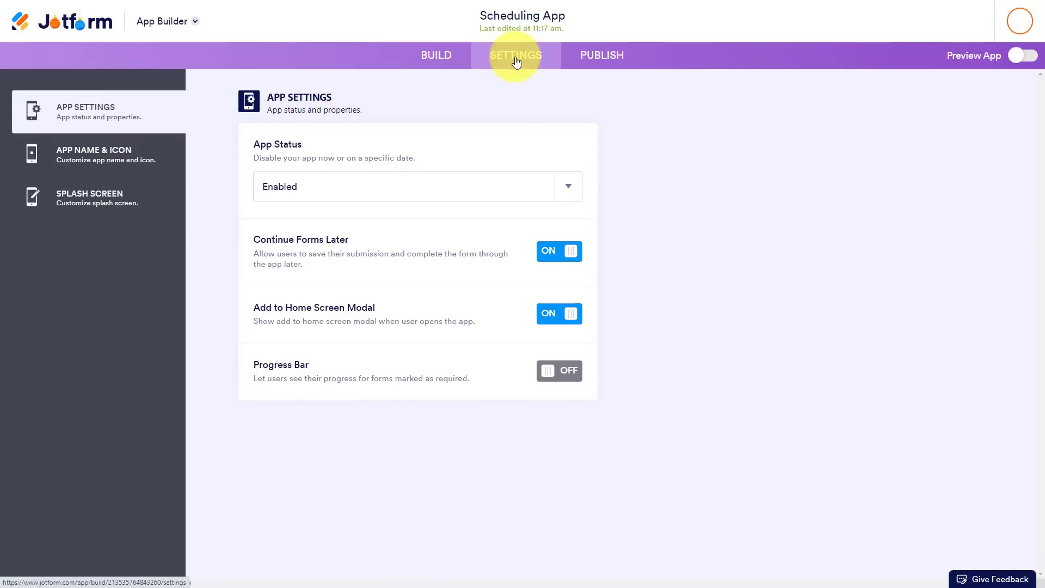
left_click(408, 193)
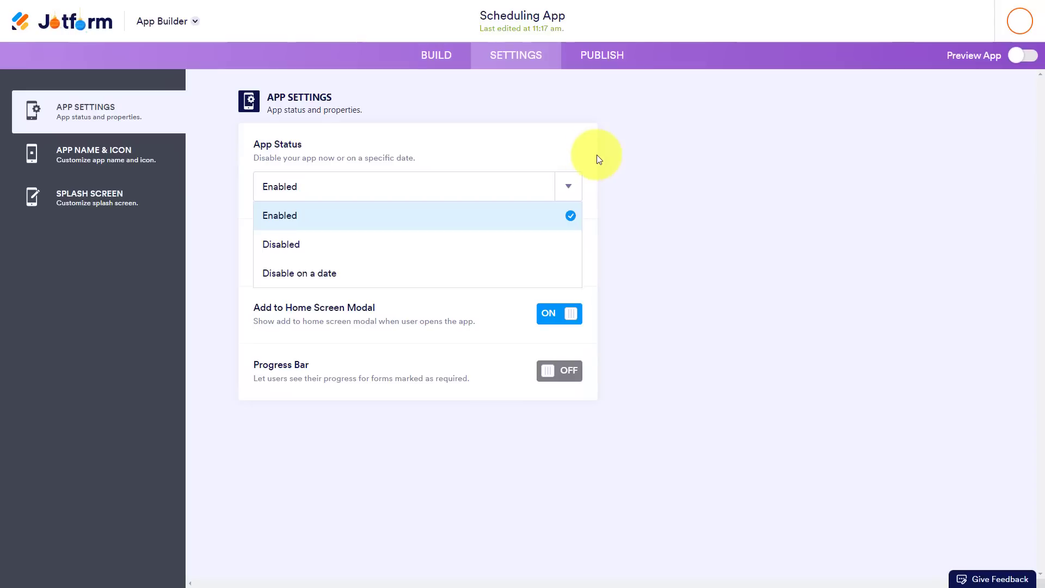
left_click(528, 146)
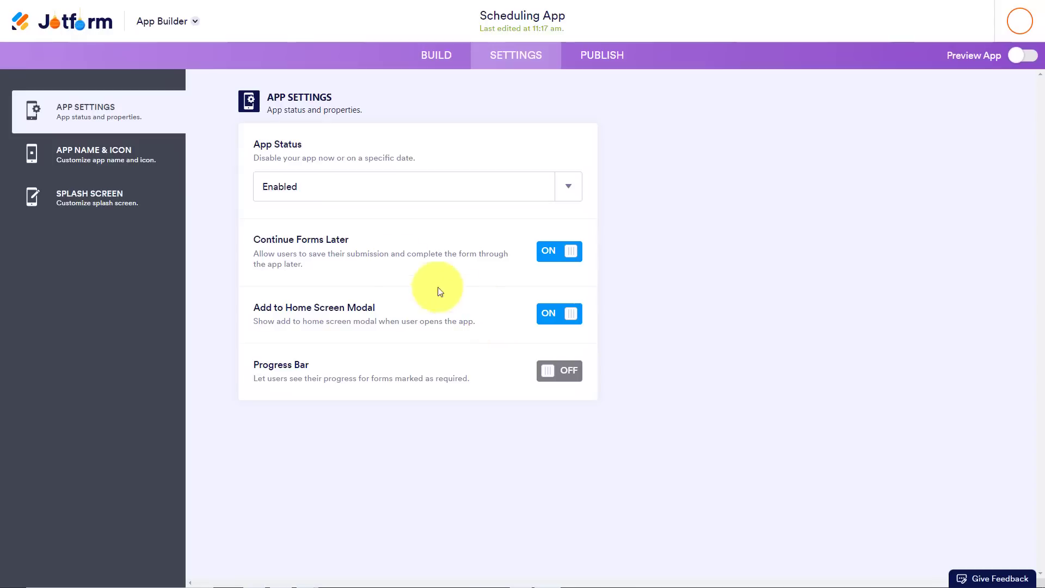
In App Name & Icon, replace the app name 'Scheduling App' with 'Simple App'
left_click(91, 160)
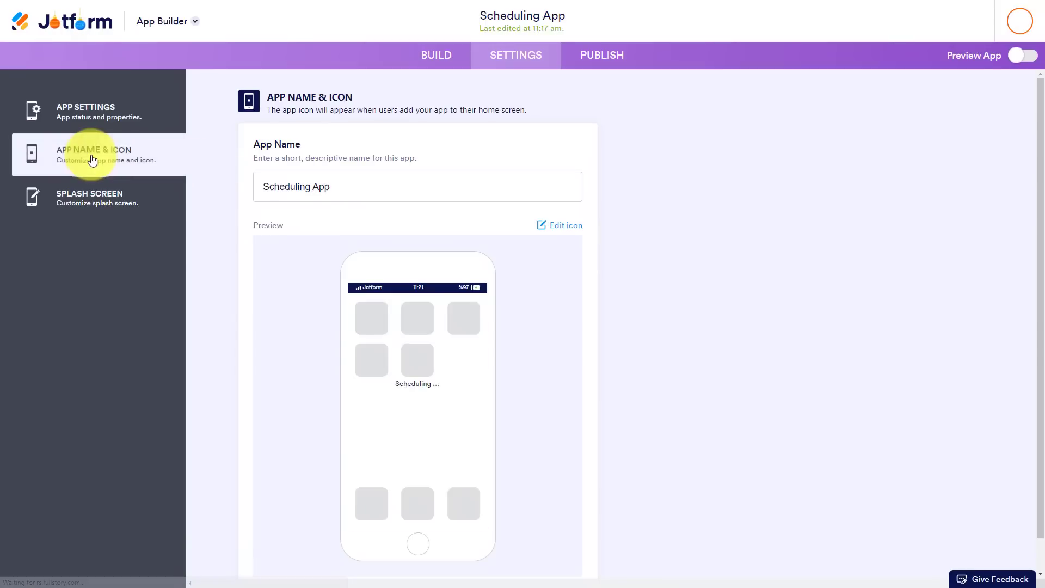
triple_click(375, 189)
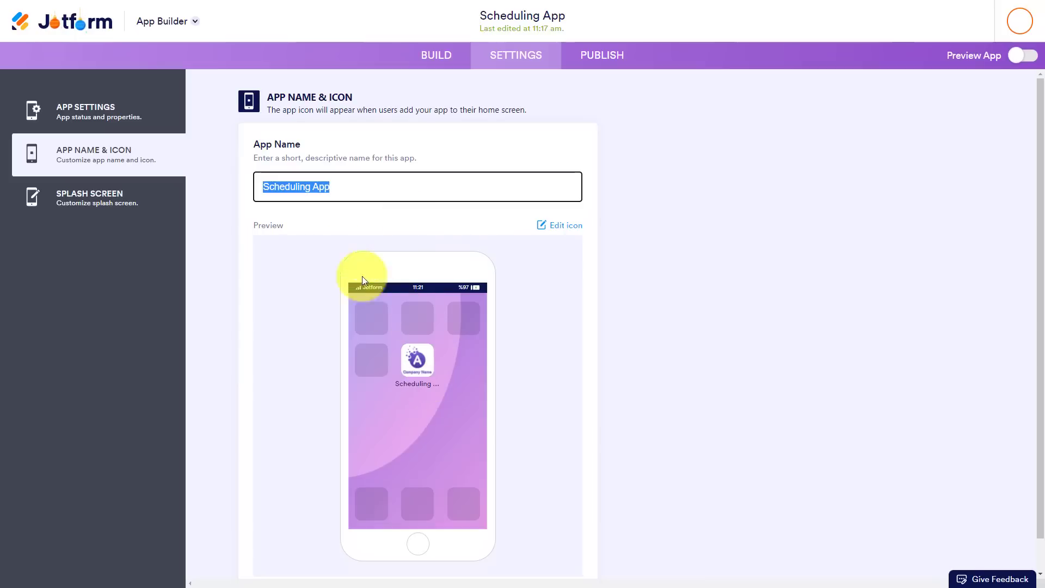
type("Simpl")
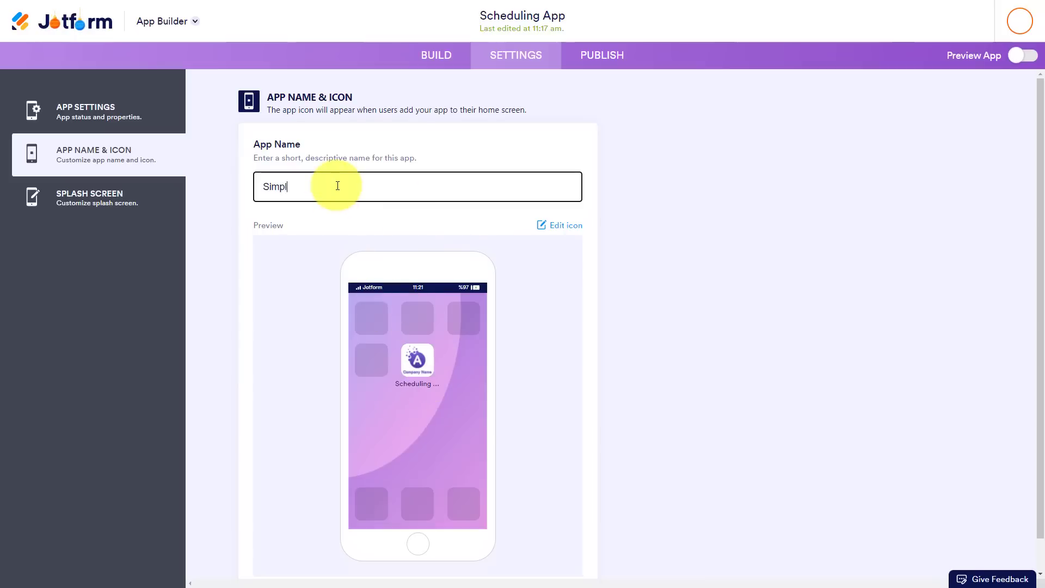
type("e App")
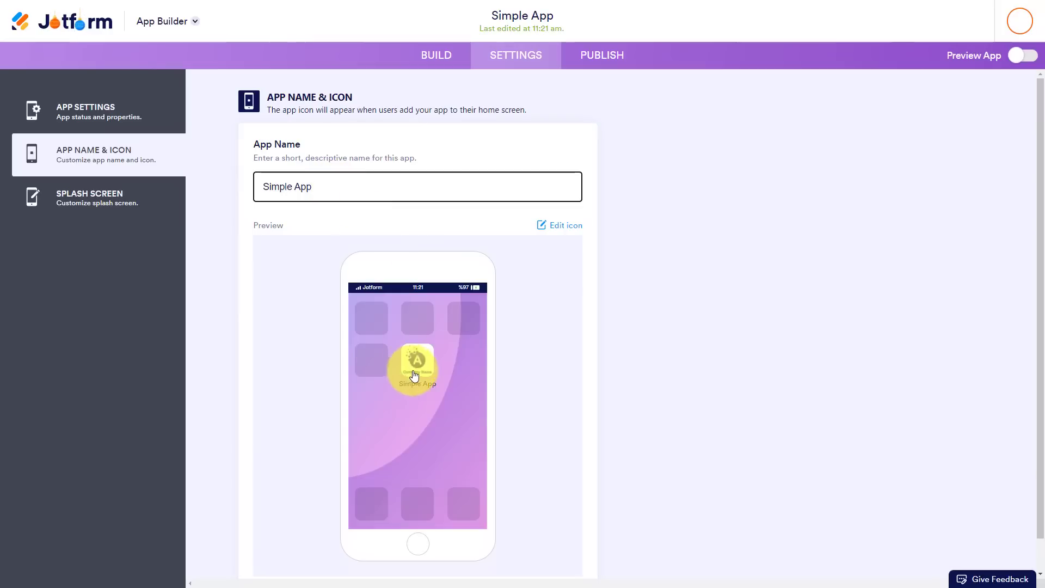
Replace the Company Name icon with the blue Simpletivity S logo, then open Splash Screen settings
left_click(566, 233)
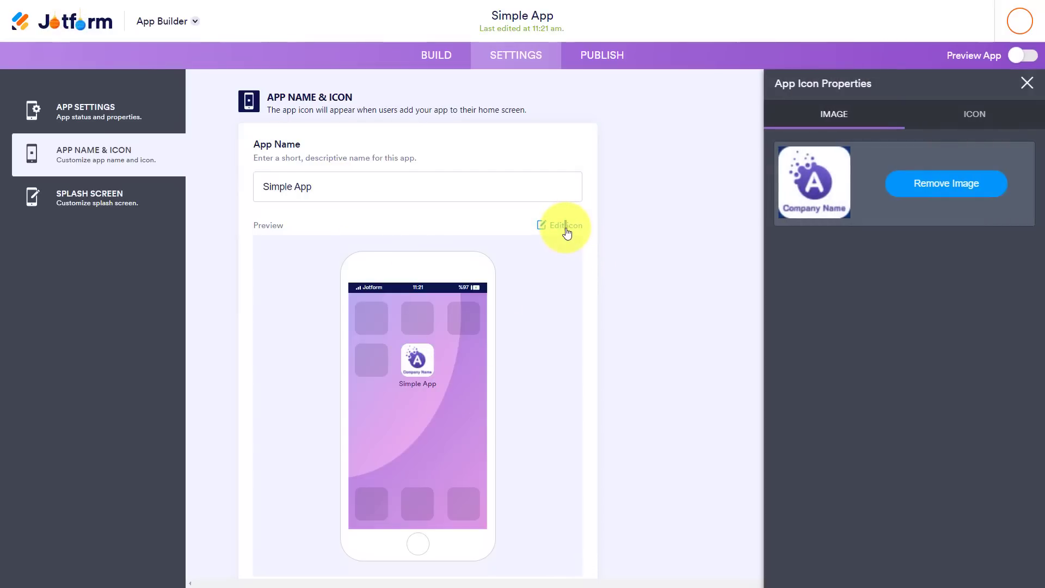
left_click(943, 185)
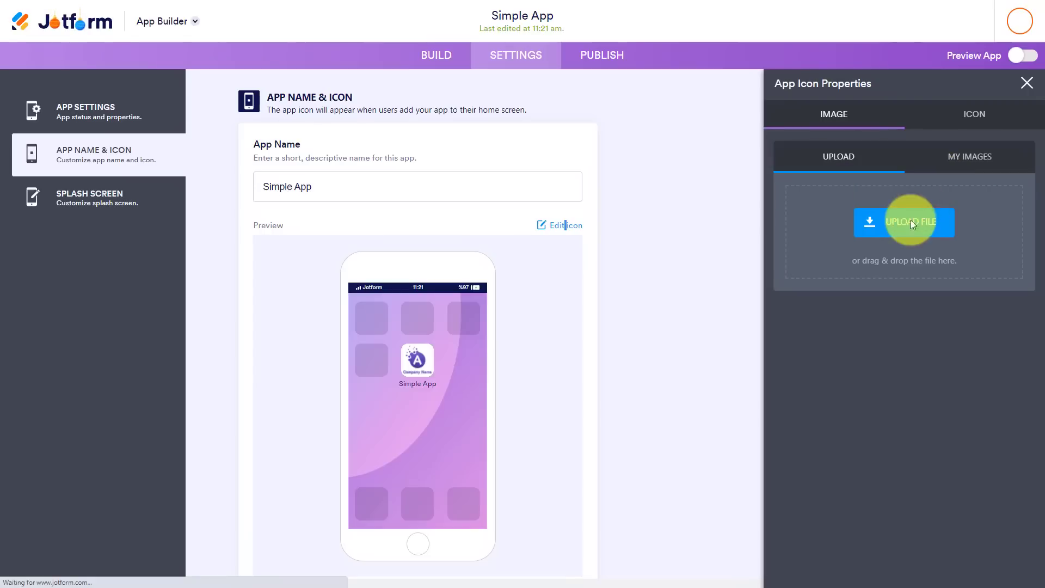
left_click(903, 232)
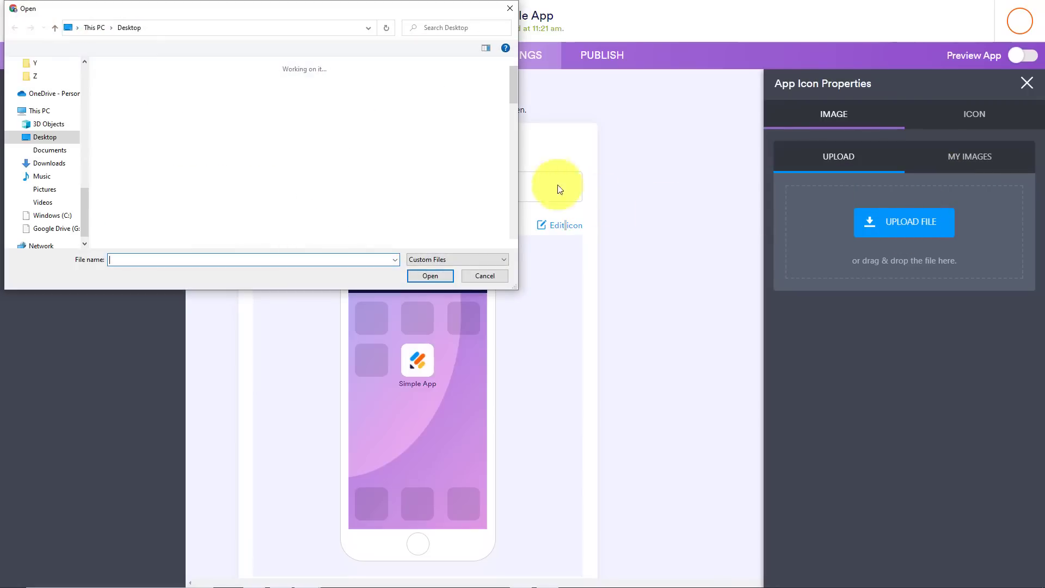
scroll(507, 161, "down", 2)
scroll(507, 161, "down", 3)
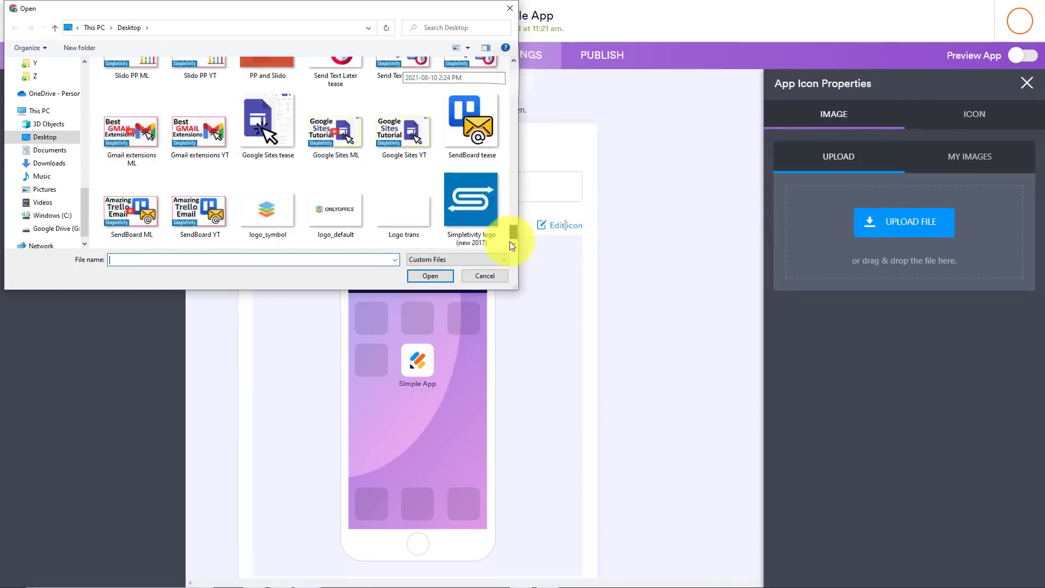
double_click(465, 199)
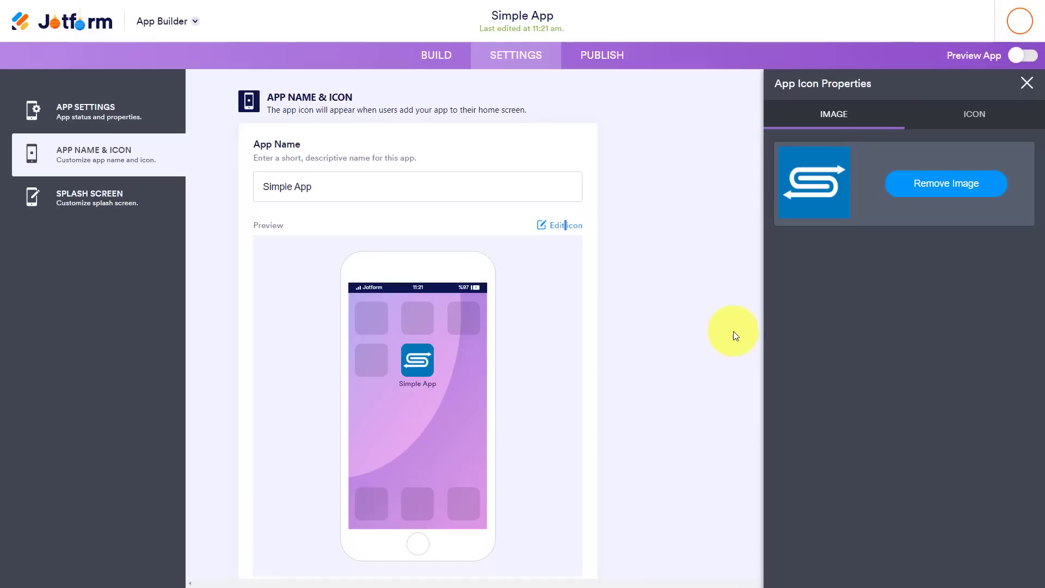
left_click(84, 203)
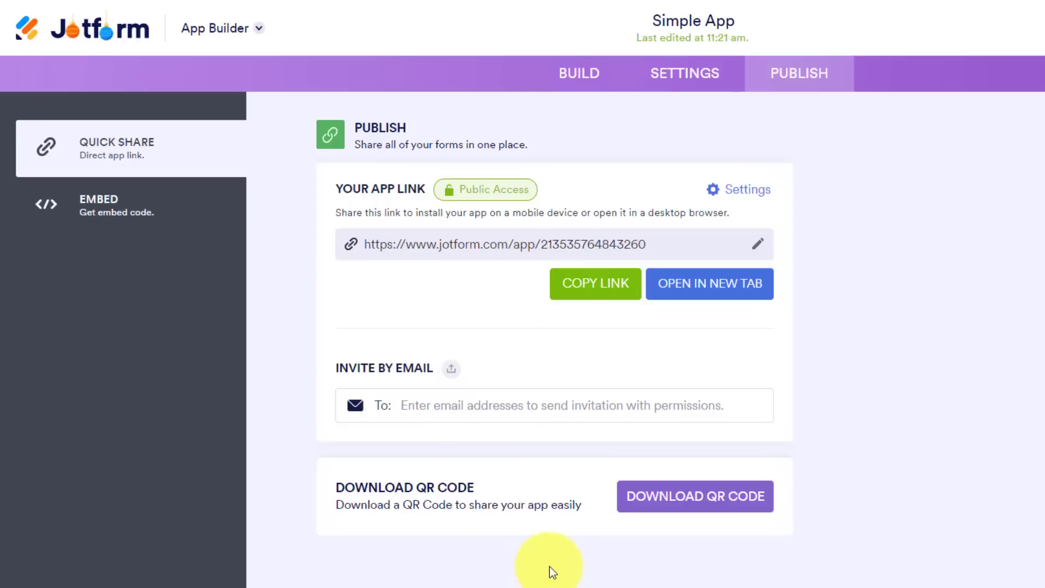
Bring up the QR code and embed code for the app's link from the Publish page
left_click(697, 499)
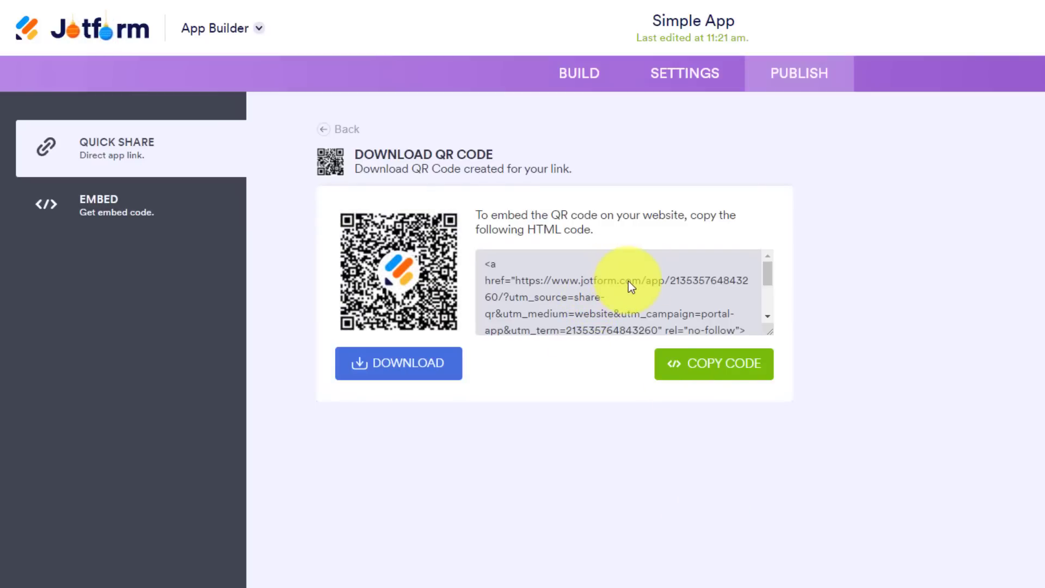
left_click(415, 361)
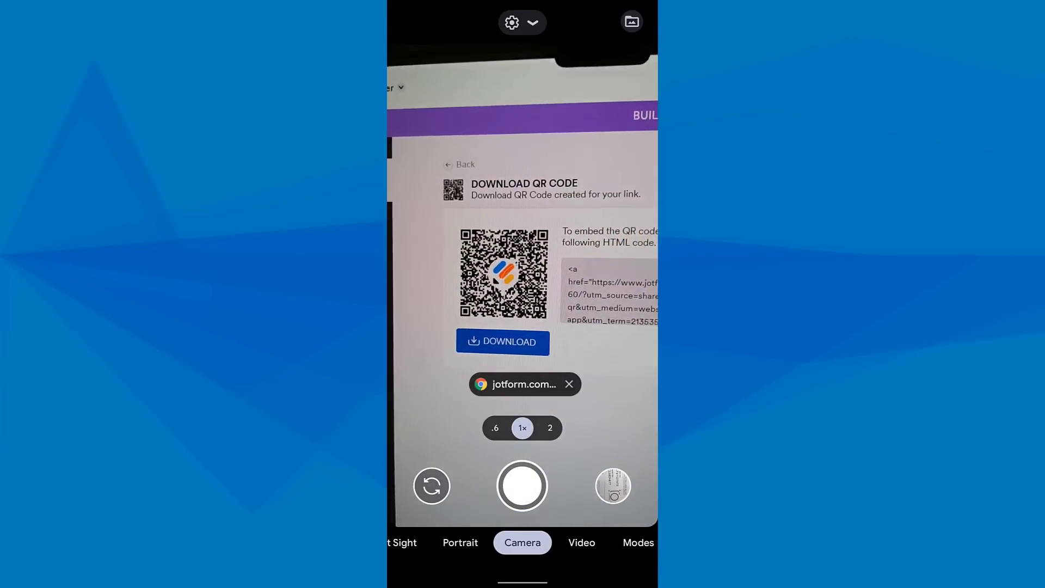
Open the scanned jotform.com link in Chrome and install Simple App on the home screen
left_click(524, 384)
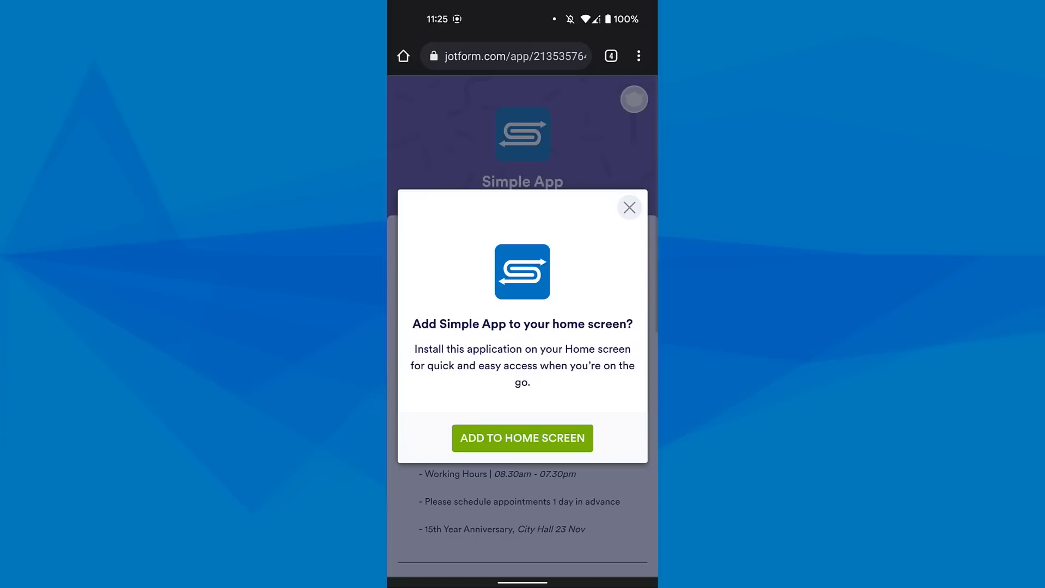
left_click(549, 437)
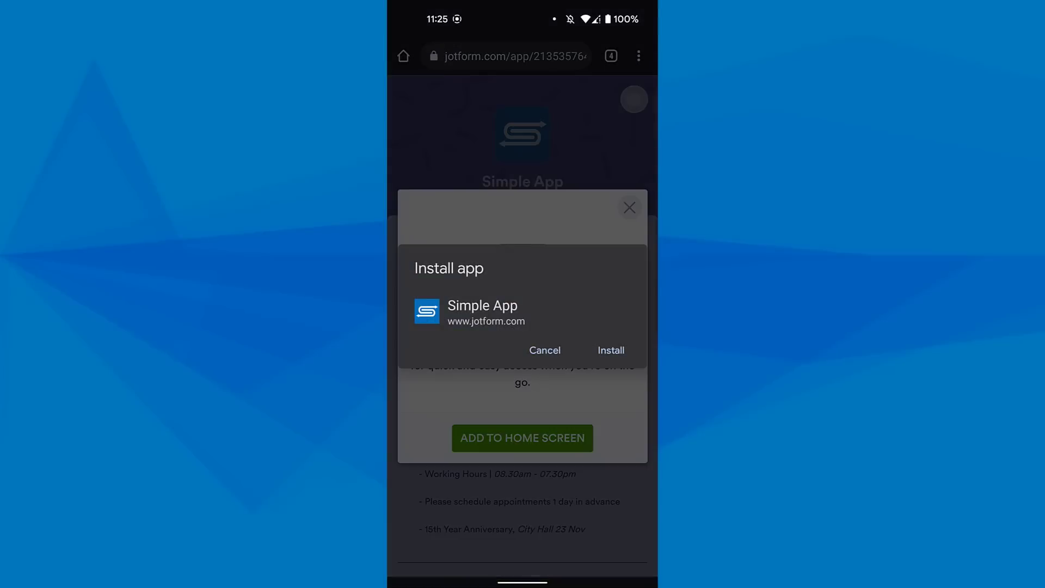
left_click(610, 350)
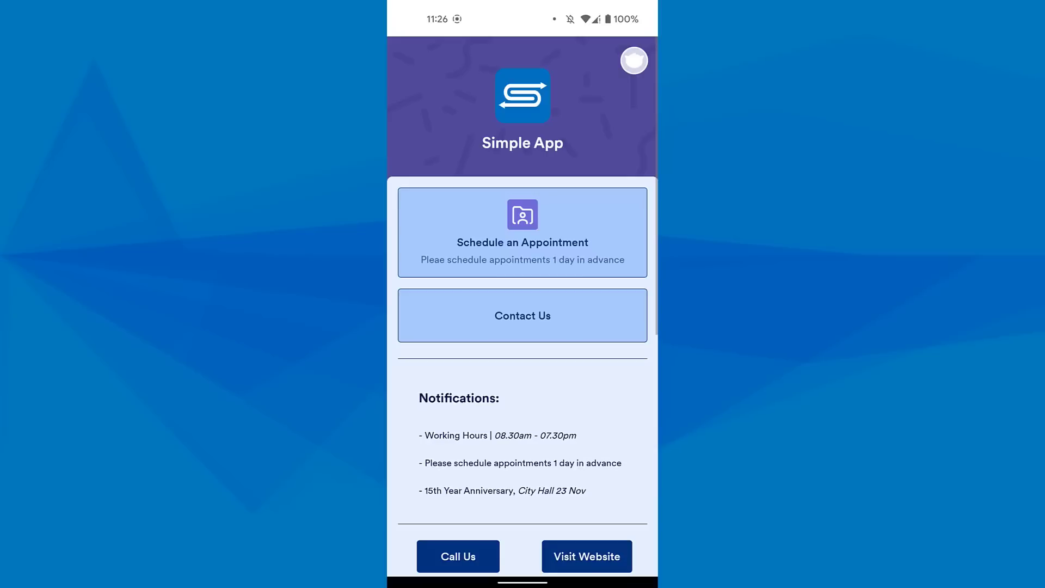
scroll(431, 421, "down", 4)
scroll(444, 436, "up", 4)
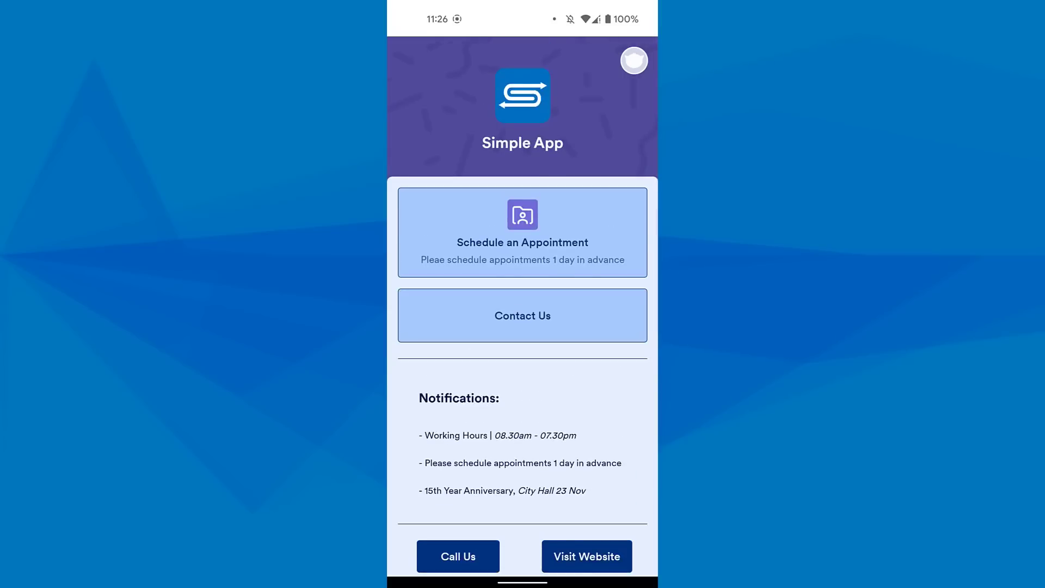
scroll(522, 326, "down", 5)
scroll(523, 326, "up", 5)
left_click(463, 216)
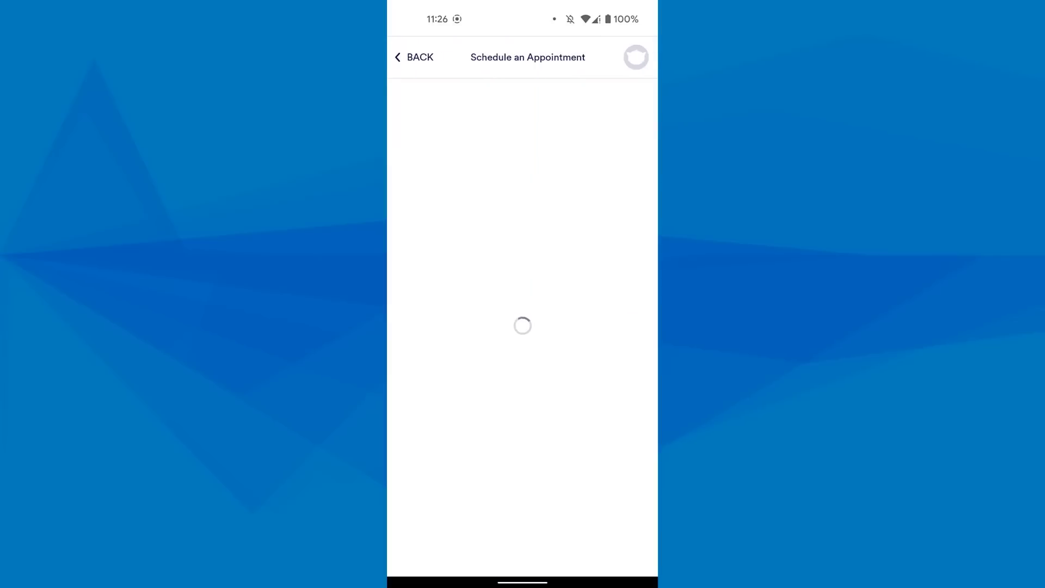
left_click_drag(492, 392, 451, 136)
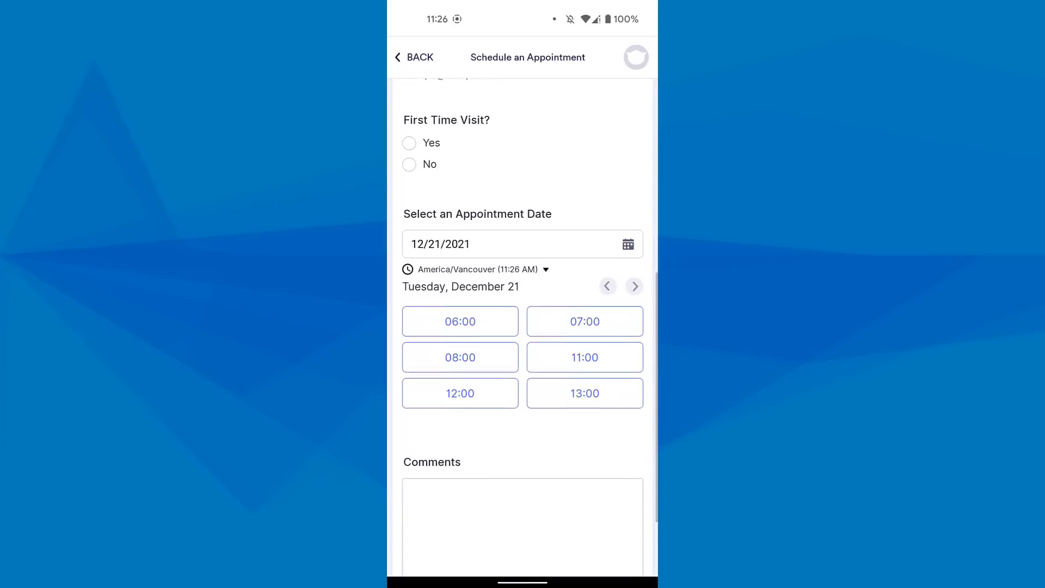
mouse_move(430, 425)
left_mouse_down()
mouse_move(422, 296)
mouse_move(436, 443)
left_mouse_up()
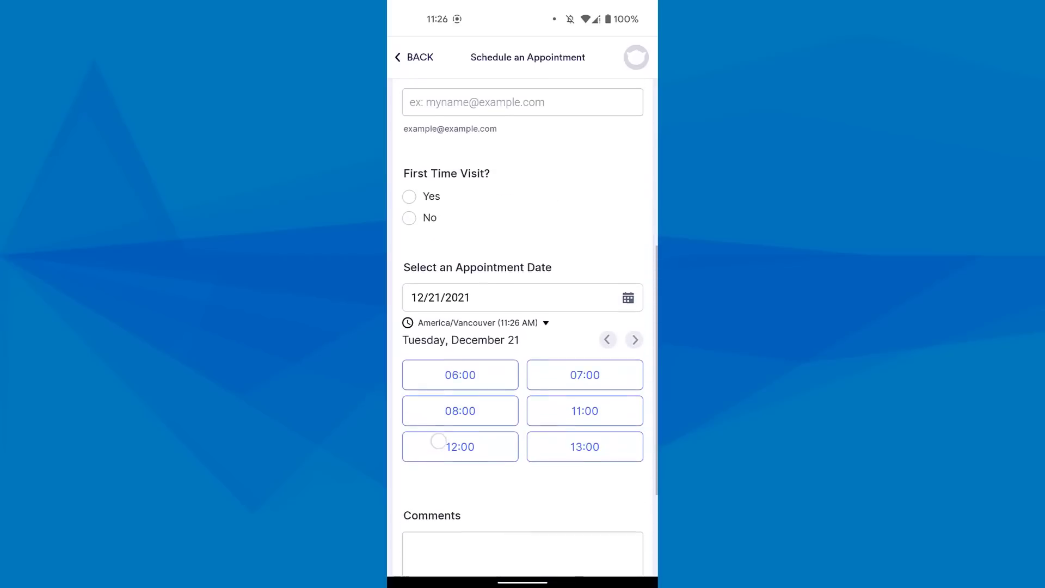
left_click_drag(454, 238, 458, 424)
left_click(413, 57)
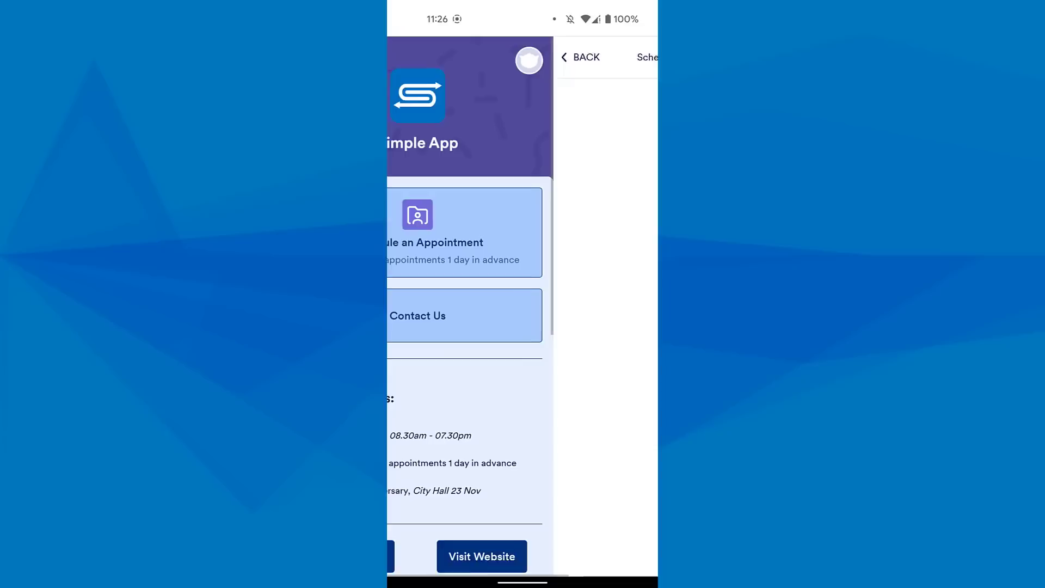
left_click(474, 309)
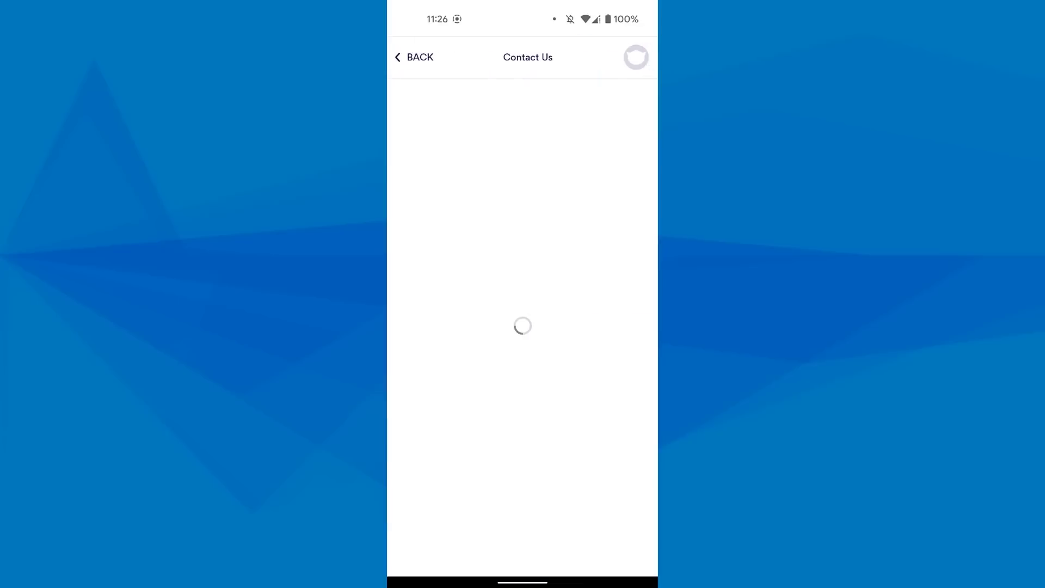
scroll(442, 369, "down", 2)
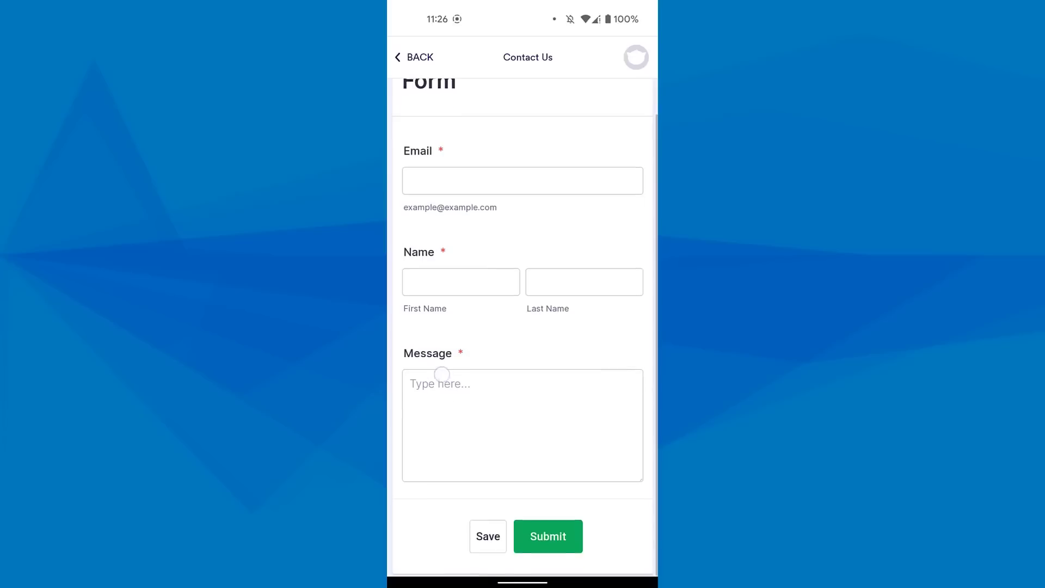
scroll(451, 487, "up", 2)
left_click(418, 58)
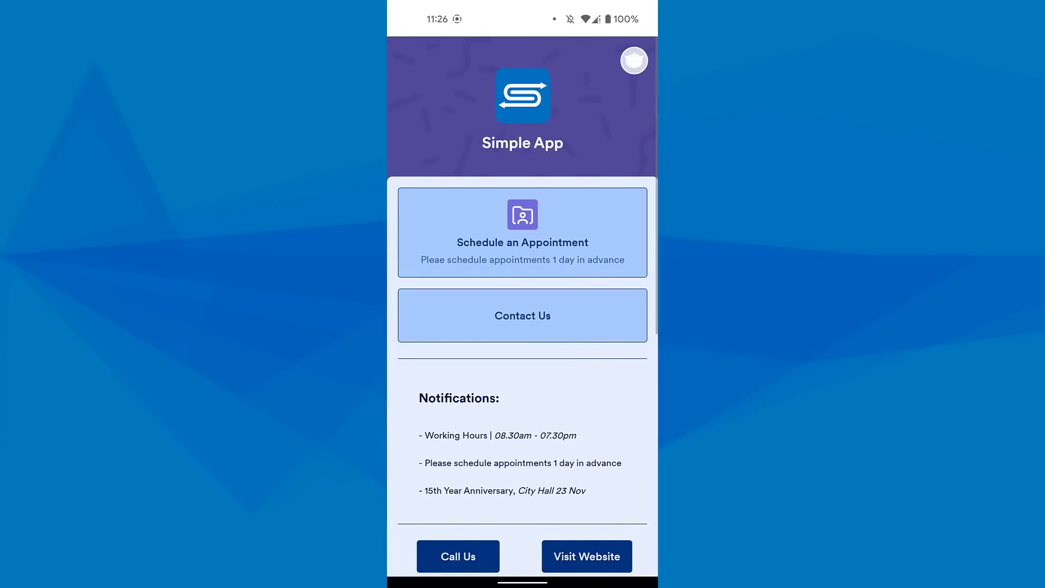
scroll(522, 305, "down", 3)
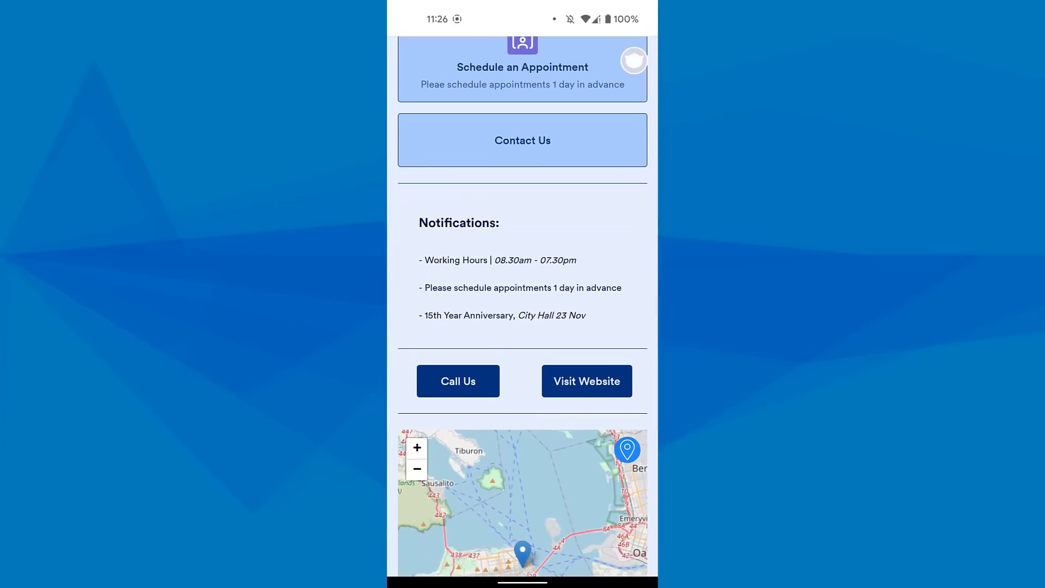
scroll(522, 304, "down", 3)
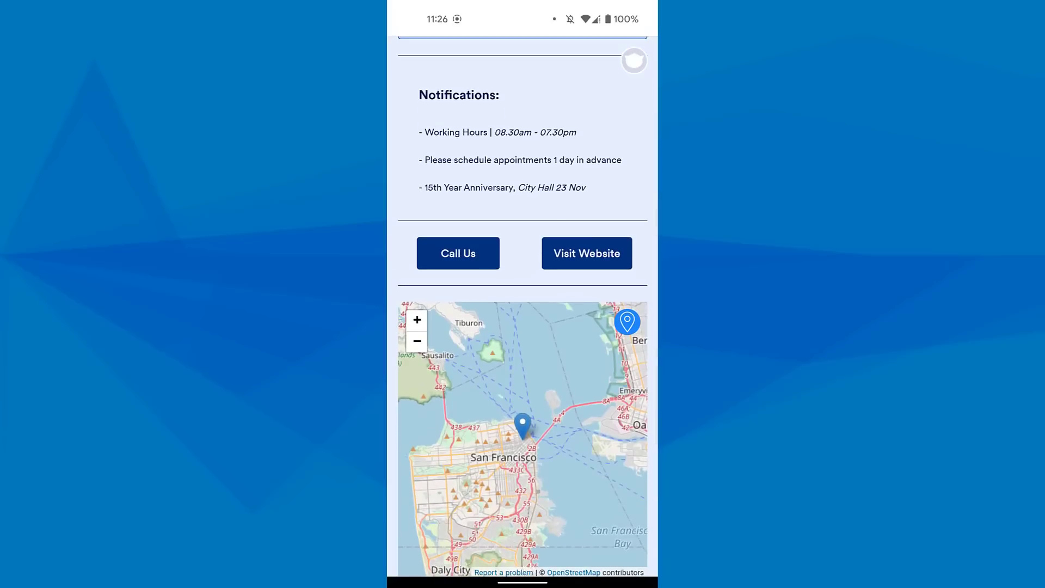
left_click_drag(411, 199, 409, 103)
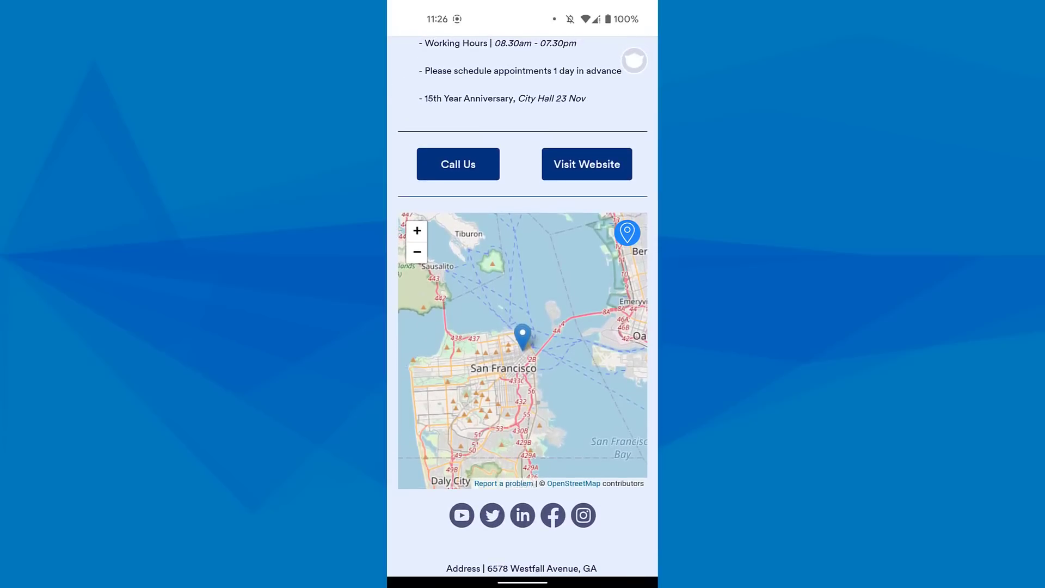
scroll(523, 305, "down", 1)
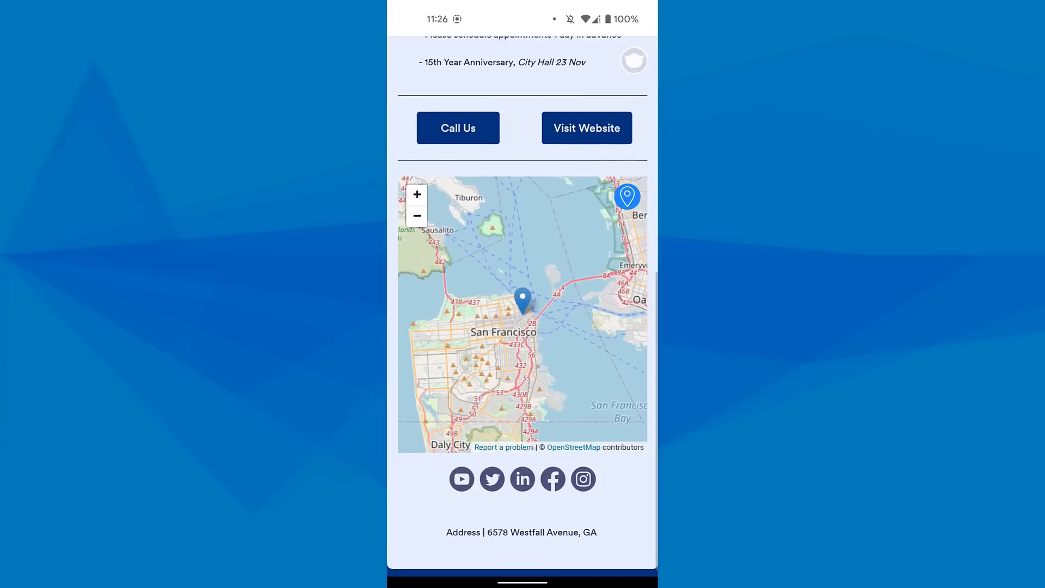
left_click_drag(410, 74, 409, 245)
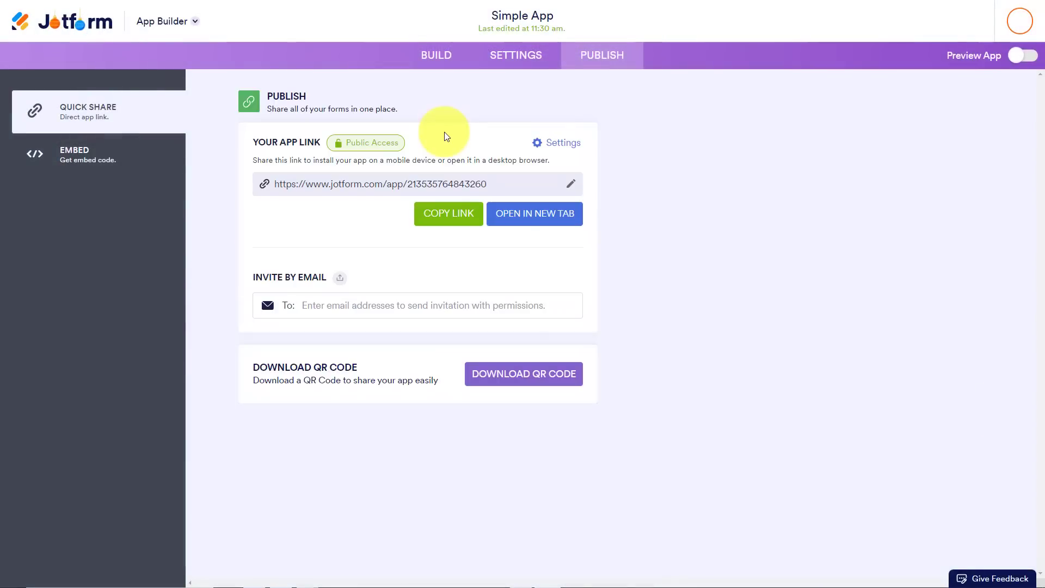
Open the access settings from the Public Access badge to see who can use the app
left_click(349, 142)
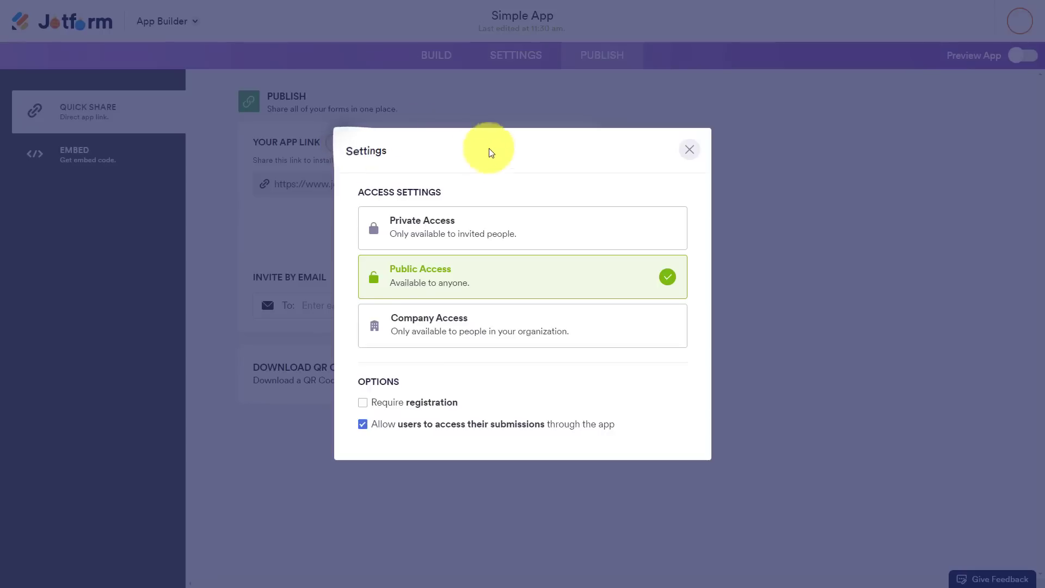